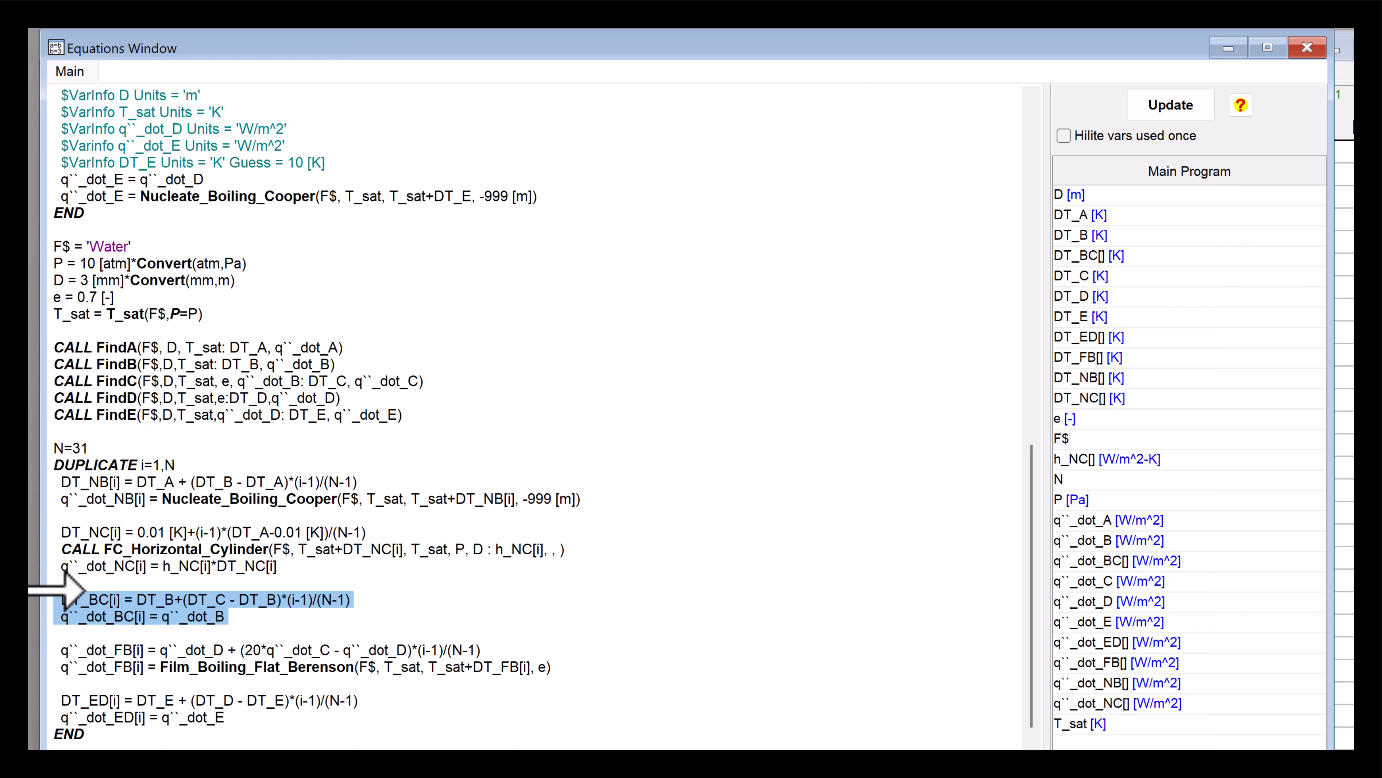
- Review the DUPLICATE loop equations defining each boiling-curve segment's temperature difference and heat flux arrays
{"action": "left_click", "coordinate": [248, 616]}
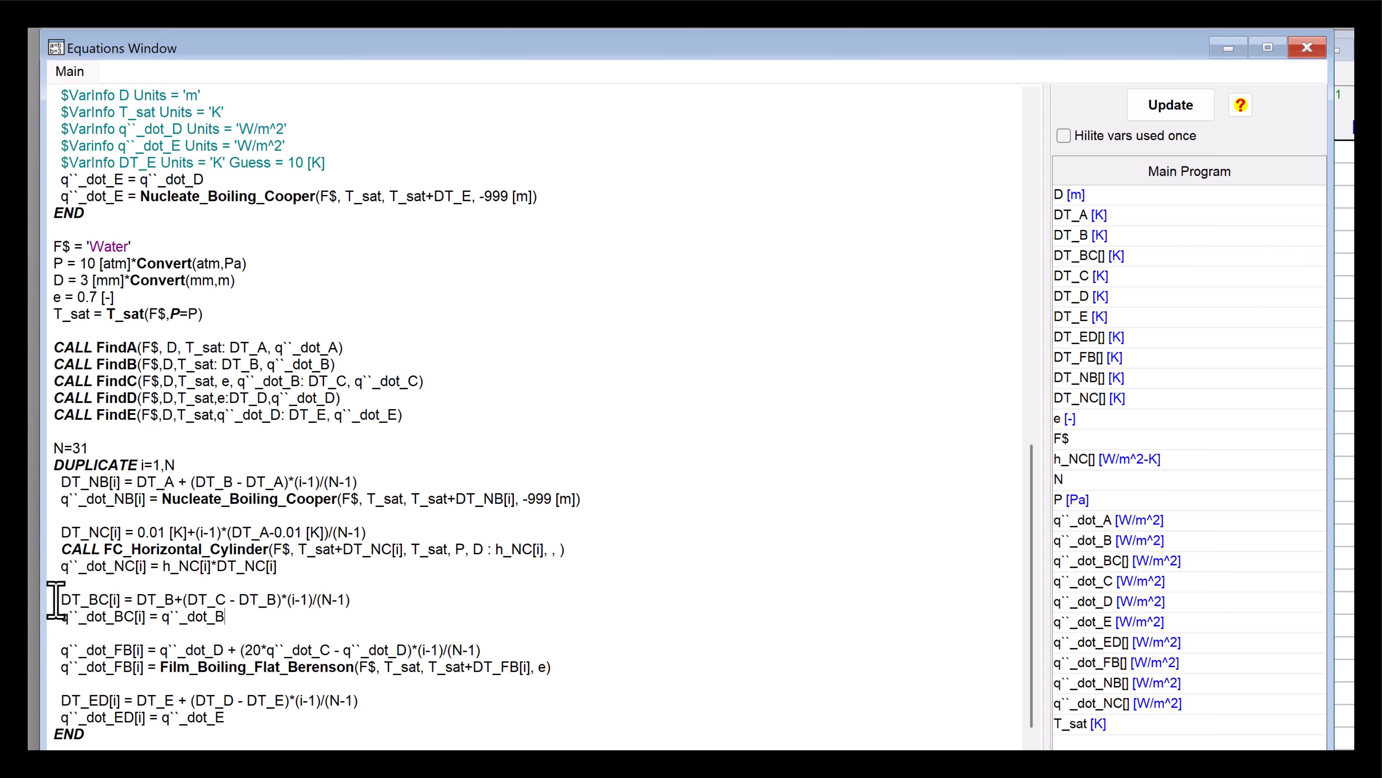
{"action": "left_click_drag", "start_coordinate": [56, 599], "coordinate": [364, 601]}
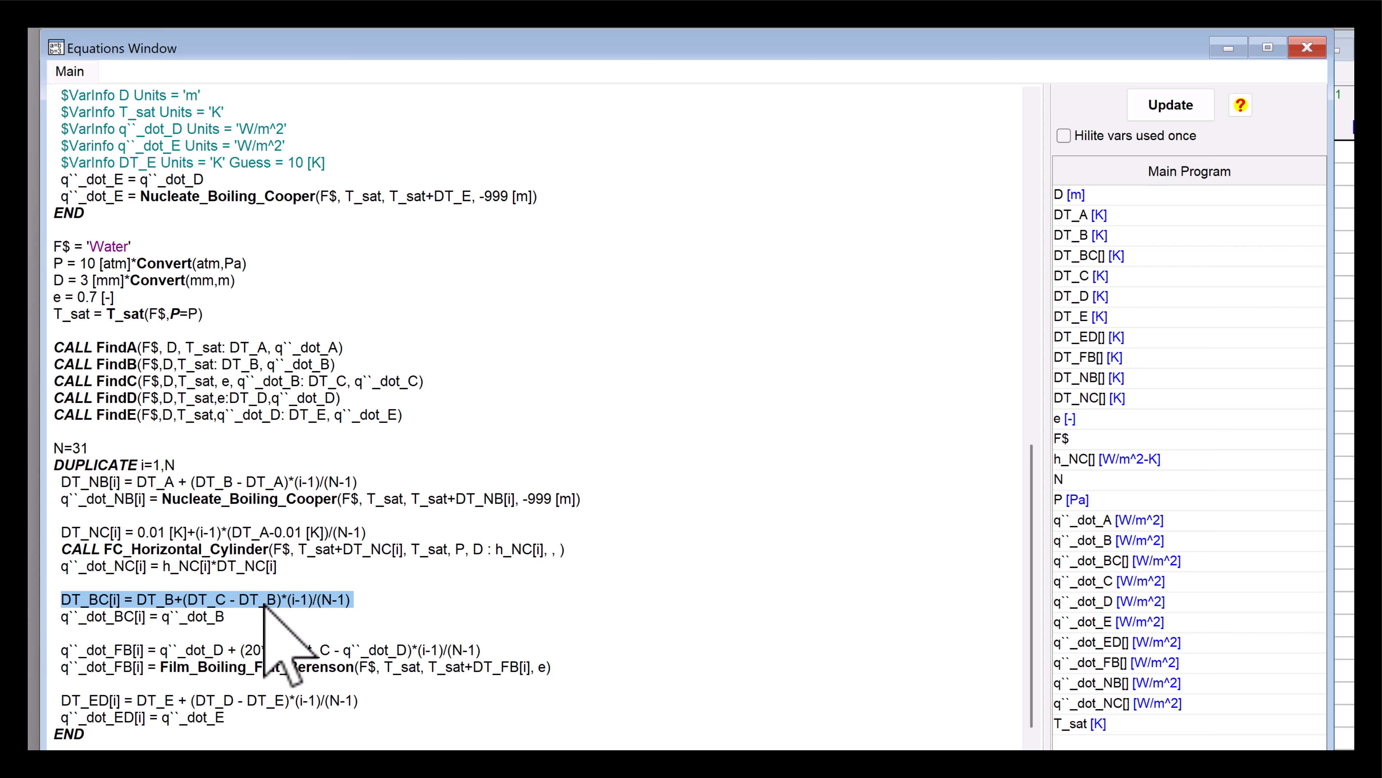
{"action": "left_click", "coordinate": [315, 598]}
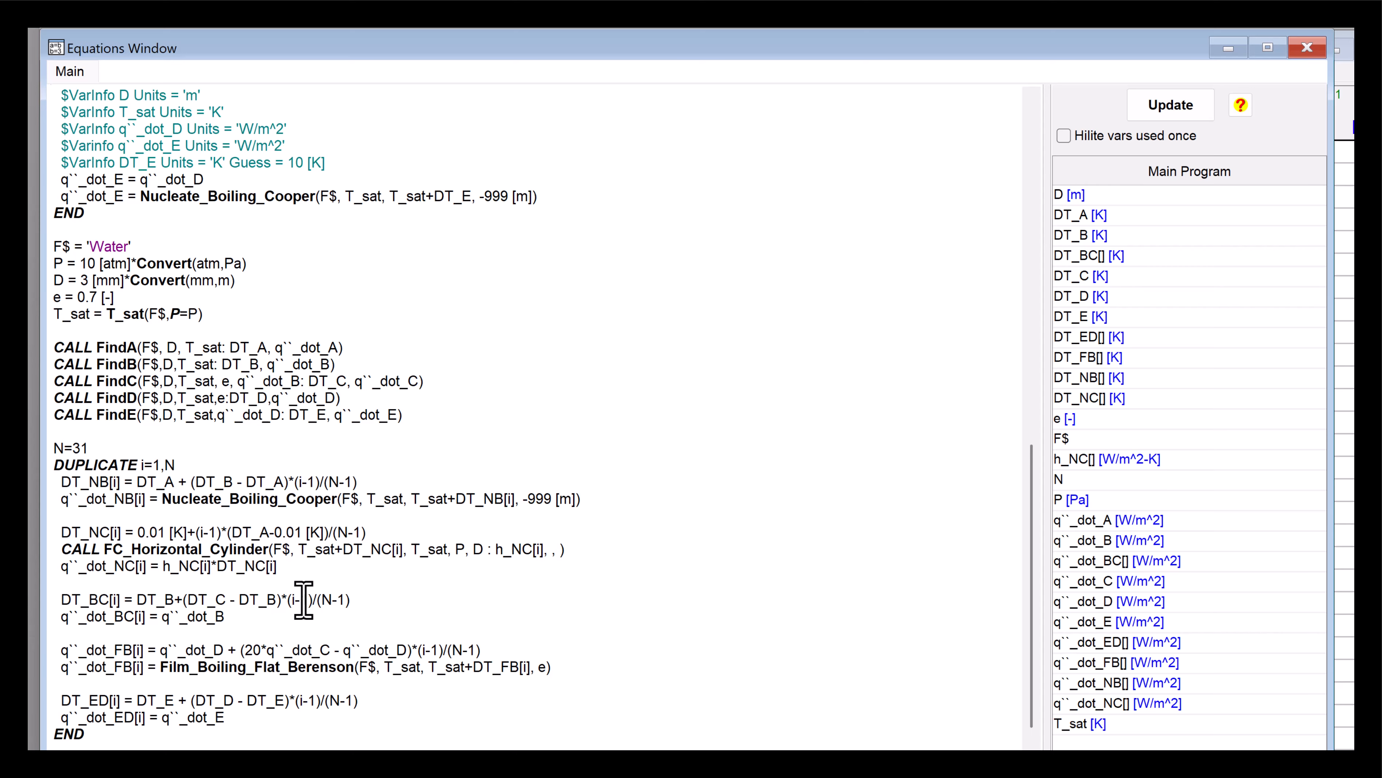
{"action": "left_click_drag", "start_coordinate": [558, 674], "coordinate": [44, 648]}
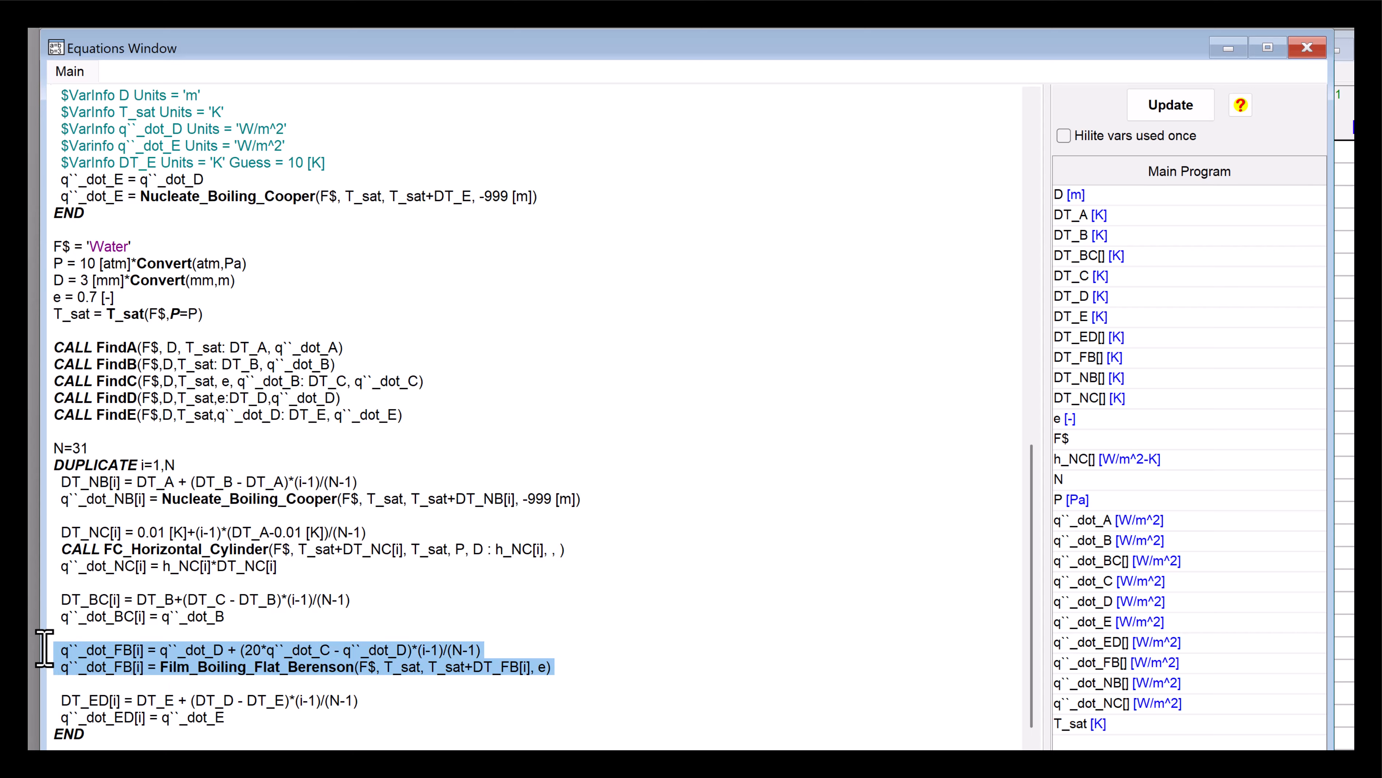
{"action": "left_click", "coordinate": [208, 669]}
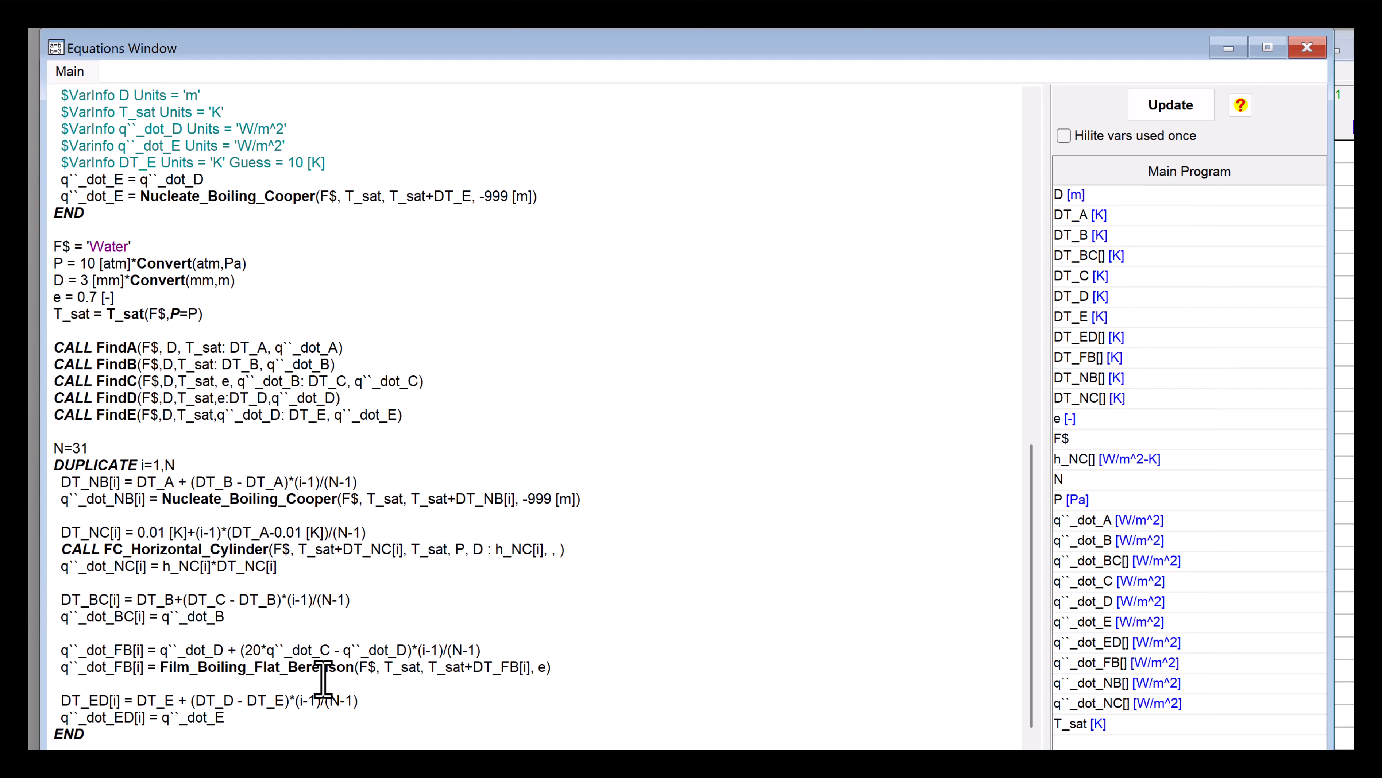
{"action": "left_click_drag", "start_coordinate": [235, 719], "coordinate": [37, 698]}
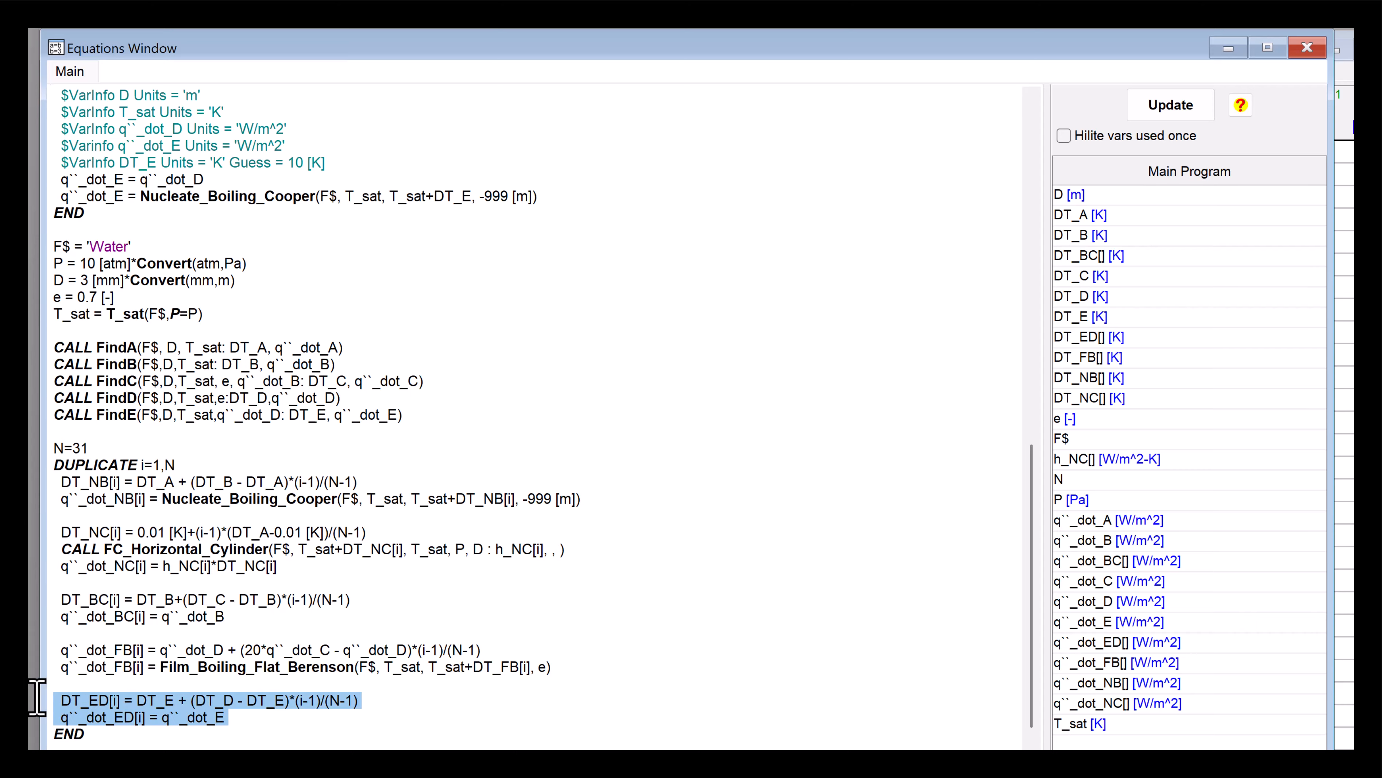
{"action": "left_click", "coordinate": [158, 719]}
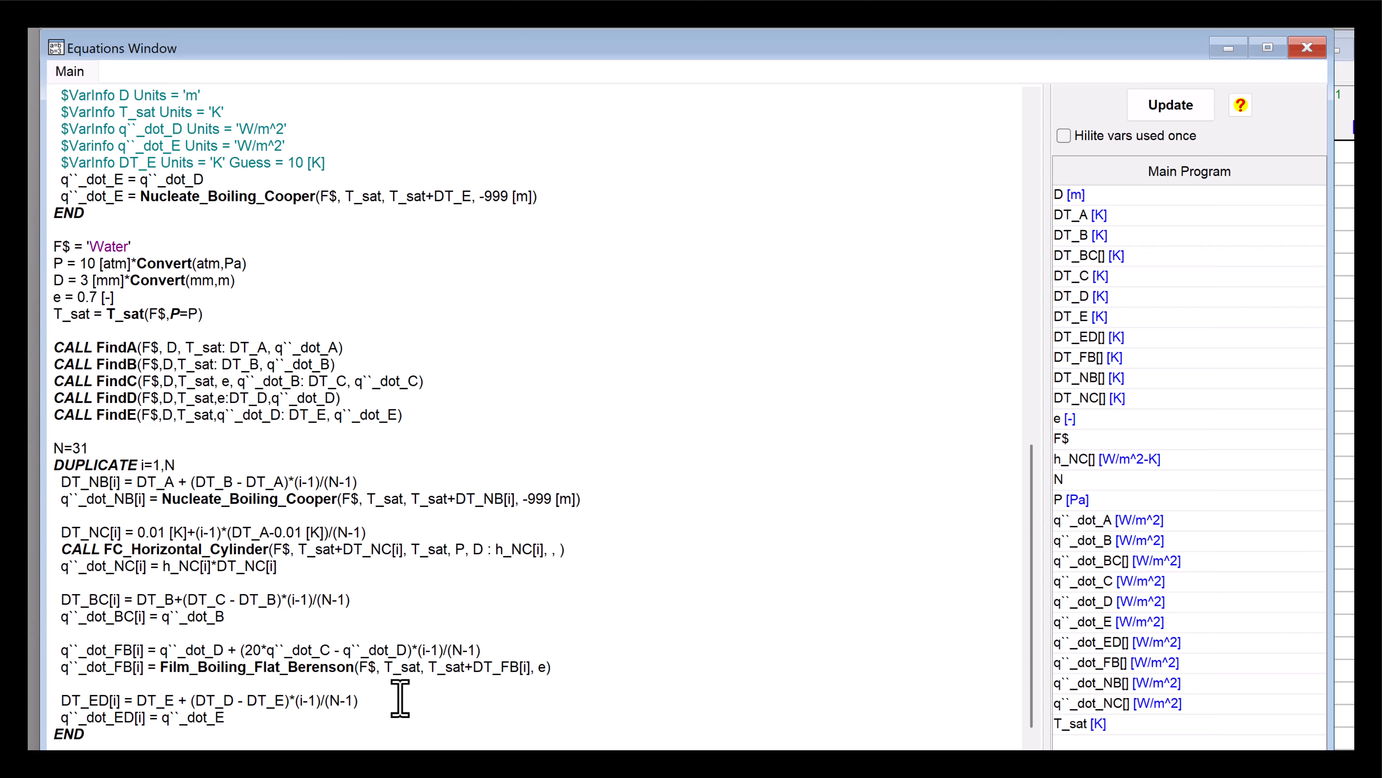
- Open the Arrays Table and set up a new X-Y plot of q``_dot_NB[i] against DT_NB[i]
{"action": "key", "text": "ctrl+y"}
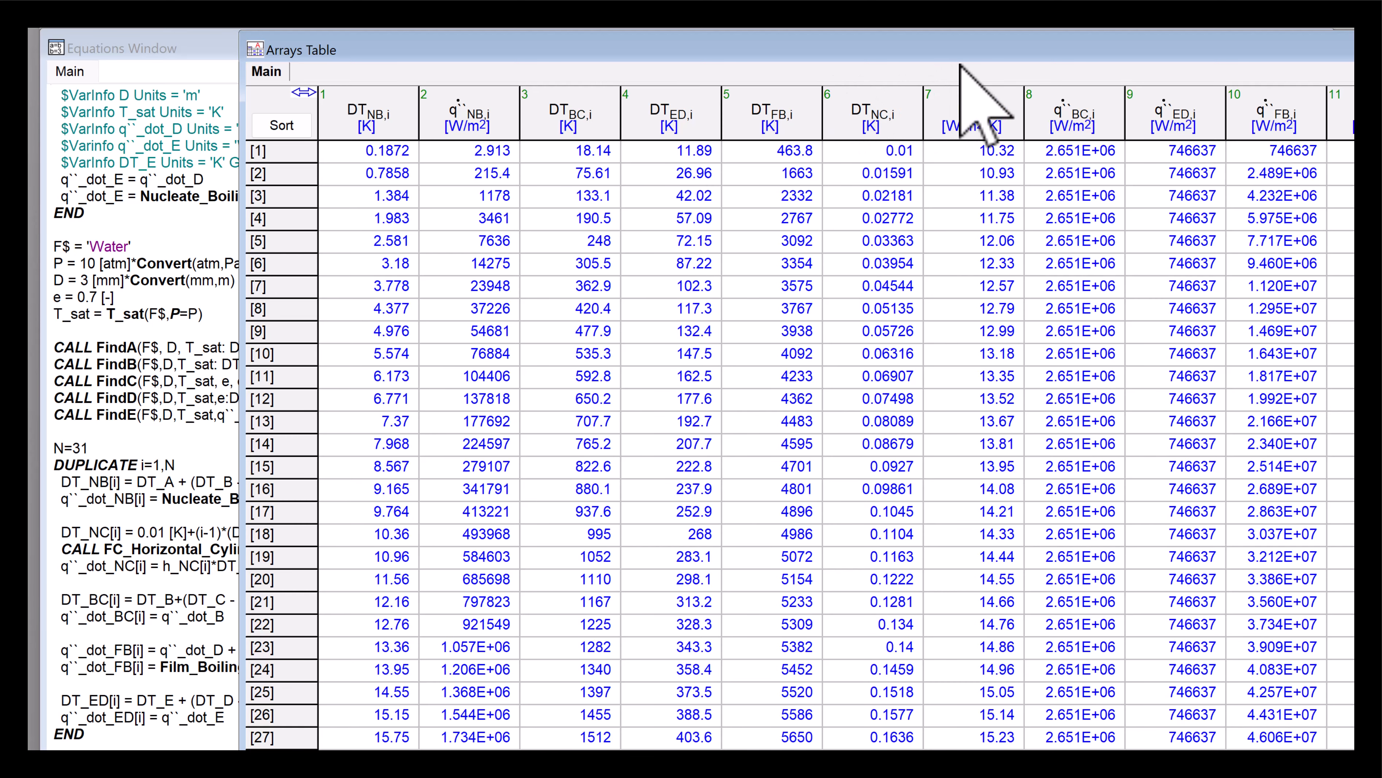
{"action": "left_click_drag", "start_coordinate": [961, 54], "coordinate": [788, 66]}
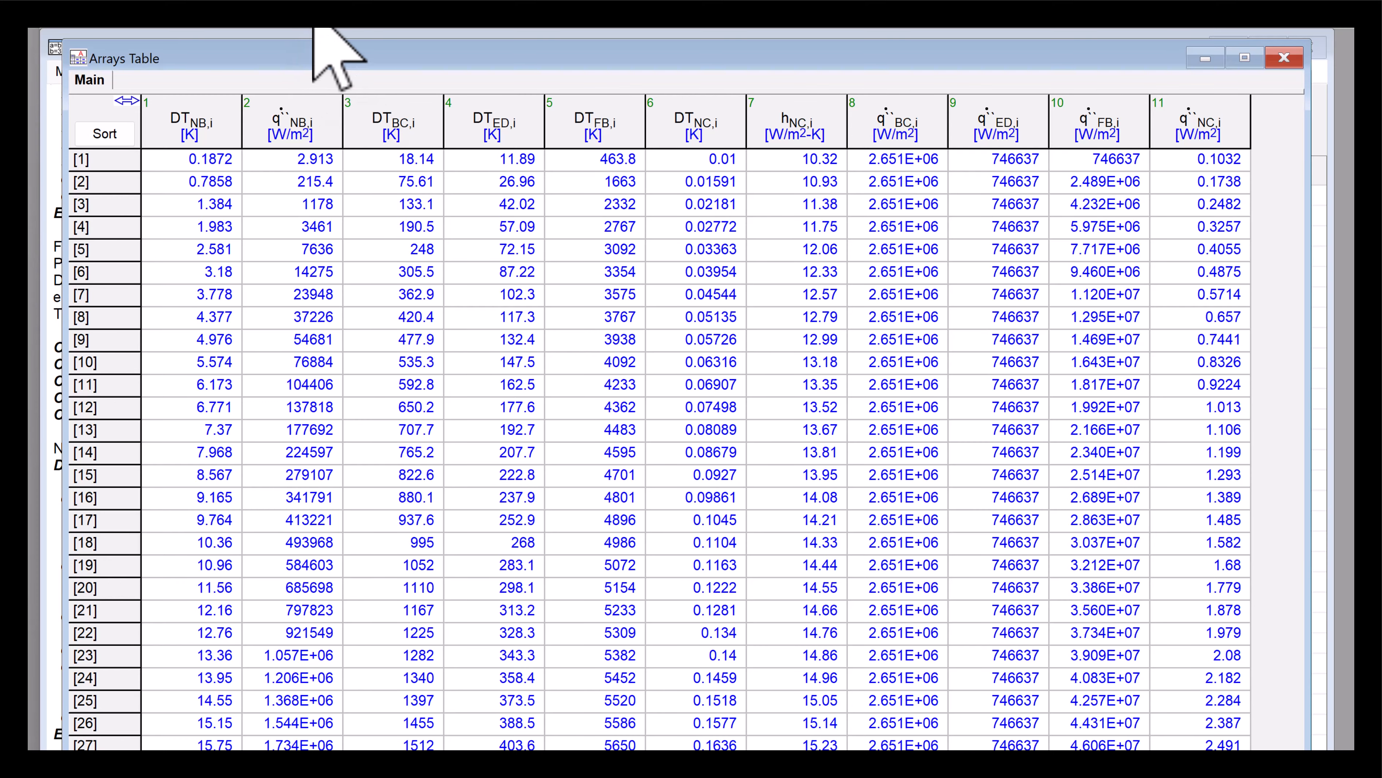
{"action": "left_click", "coordinate": [365, 0]}
{"action": "mouse_move", "coordinate": [403, 19]}
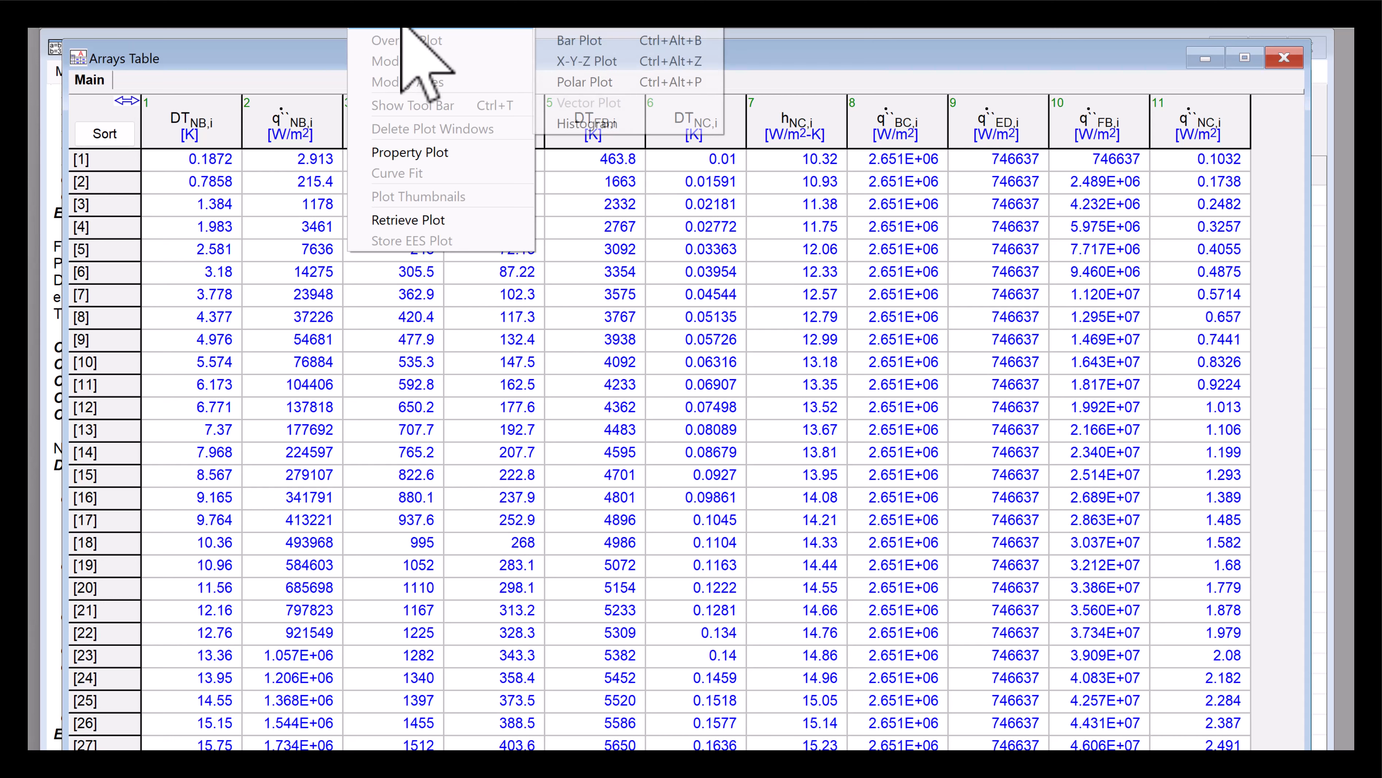
{"action": "left_click", "coordinate": [592, 22]}
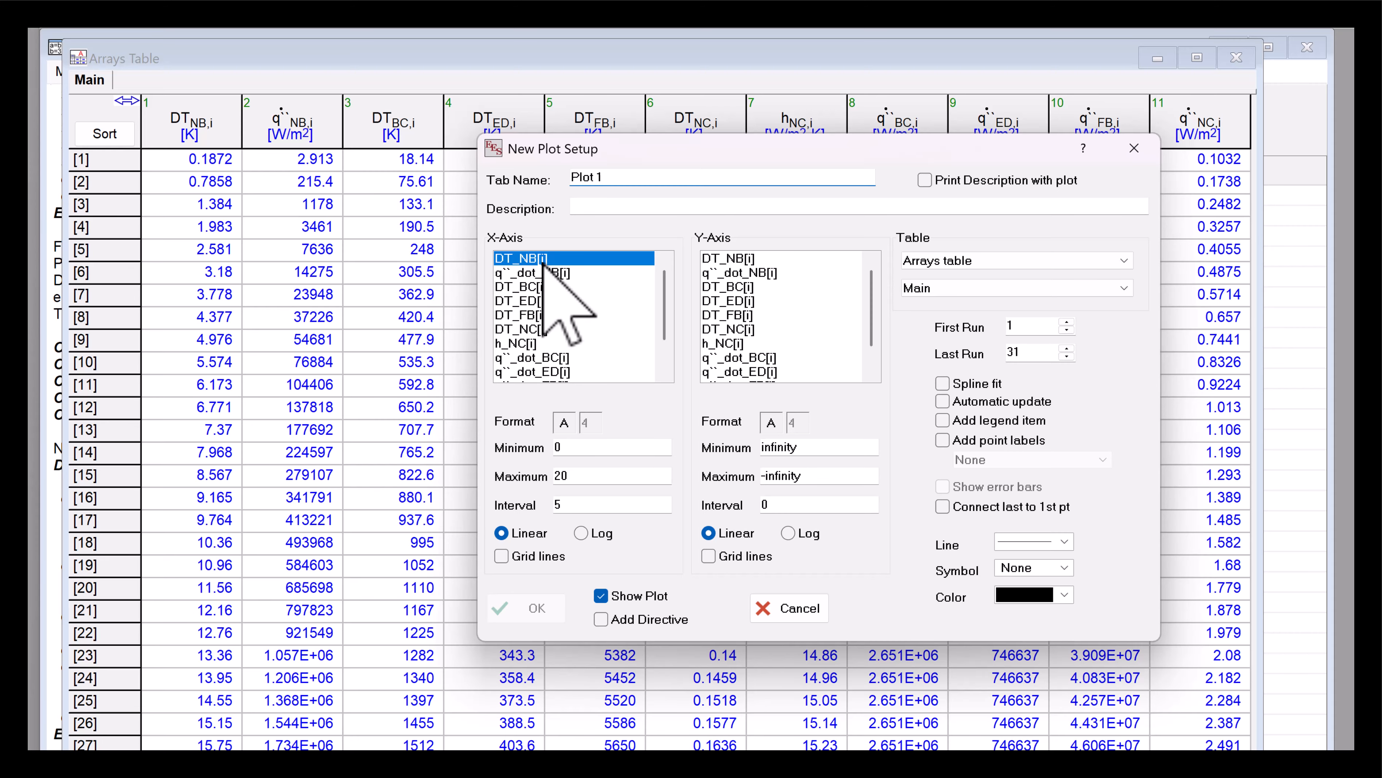
{"action": "left_click", "coordinate": [750, 272]}
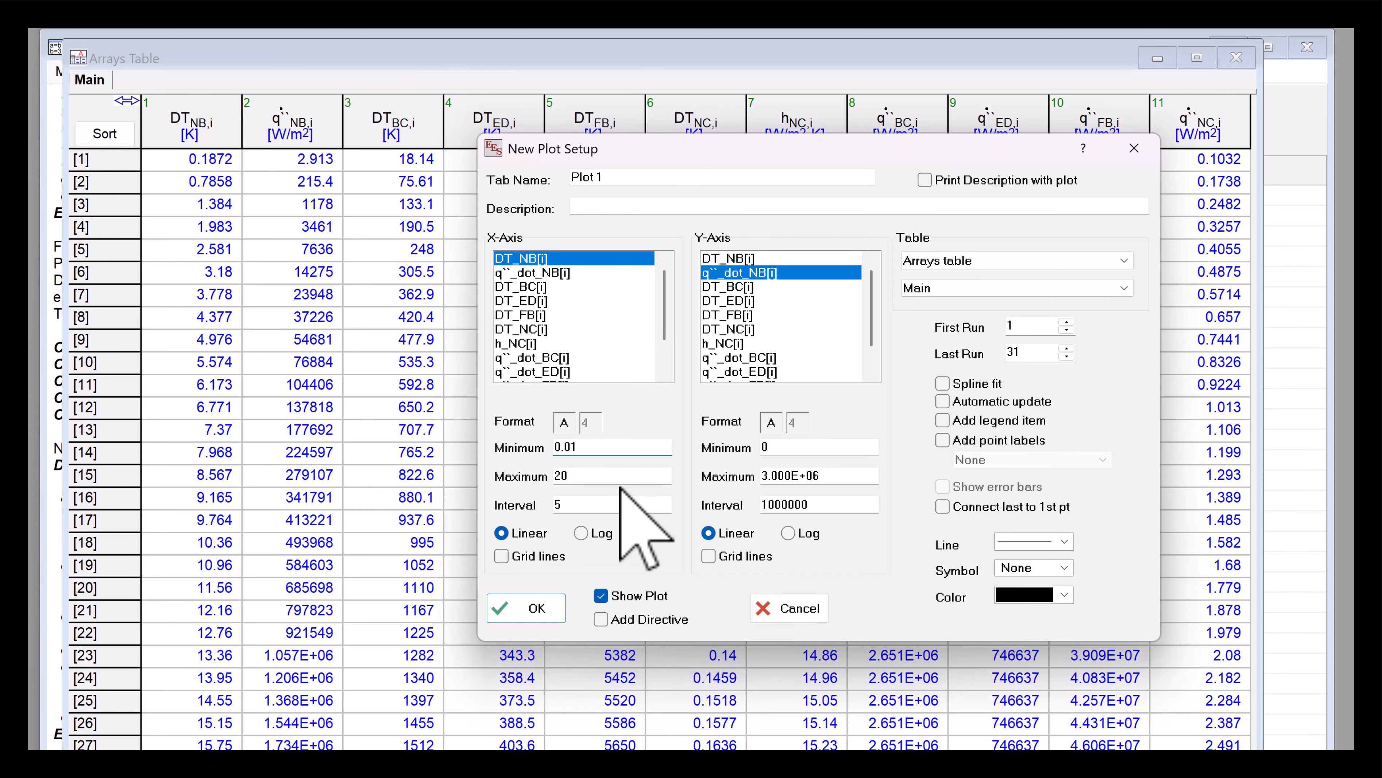
- Make both axes logarithmic with the x-axis from 0.1 to 2000, turn on grid lines for both, and create the plot
{"action": "left_click", "coordinate": [580, 534]}
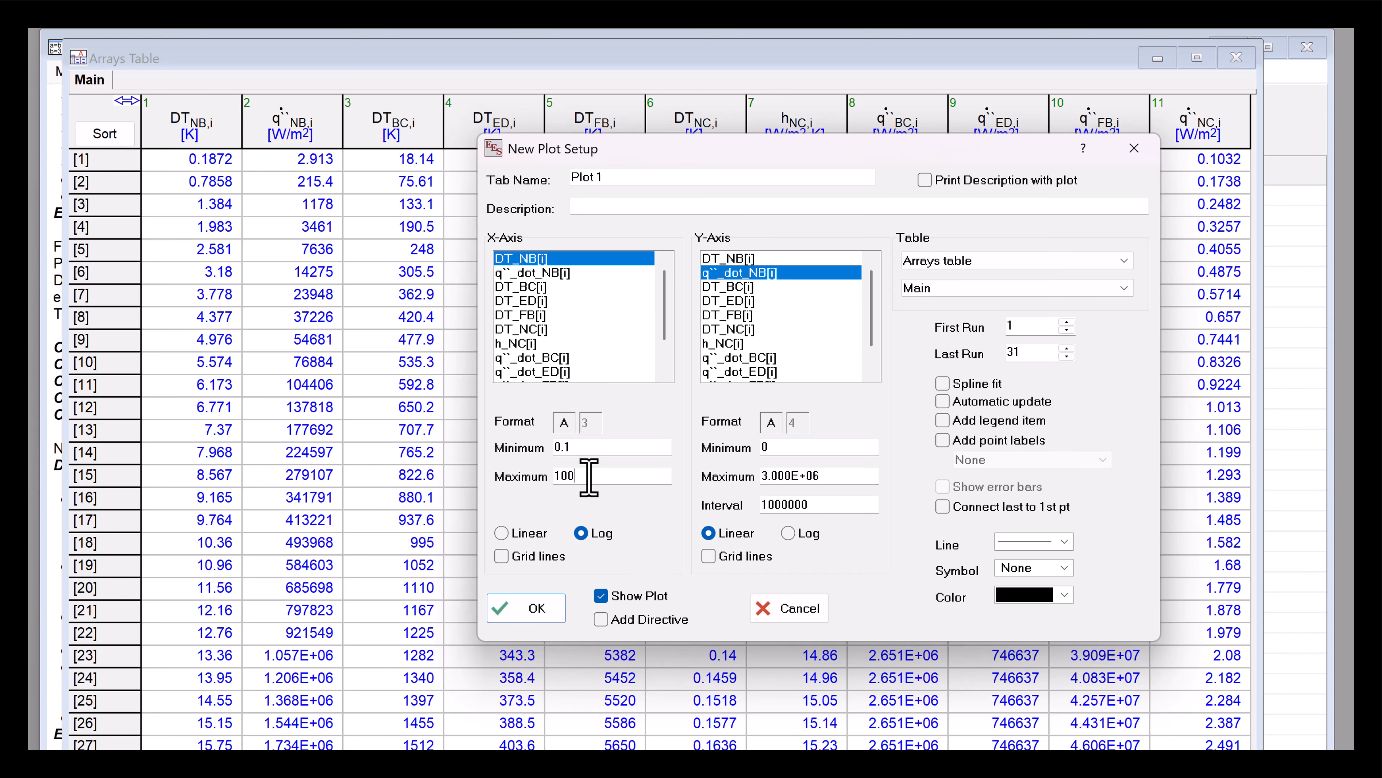
{"action": "left_click", "coordinate": [586, 474]}
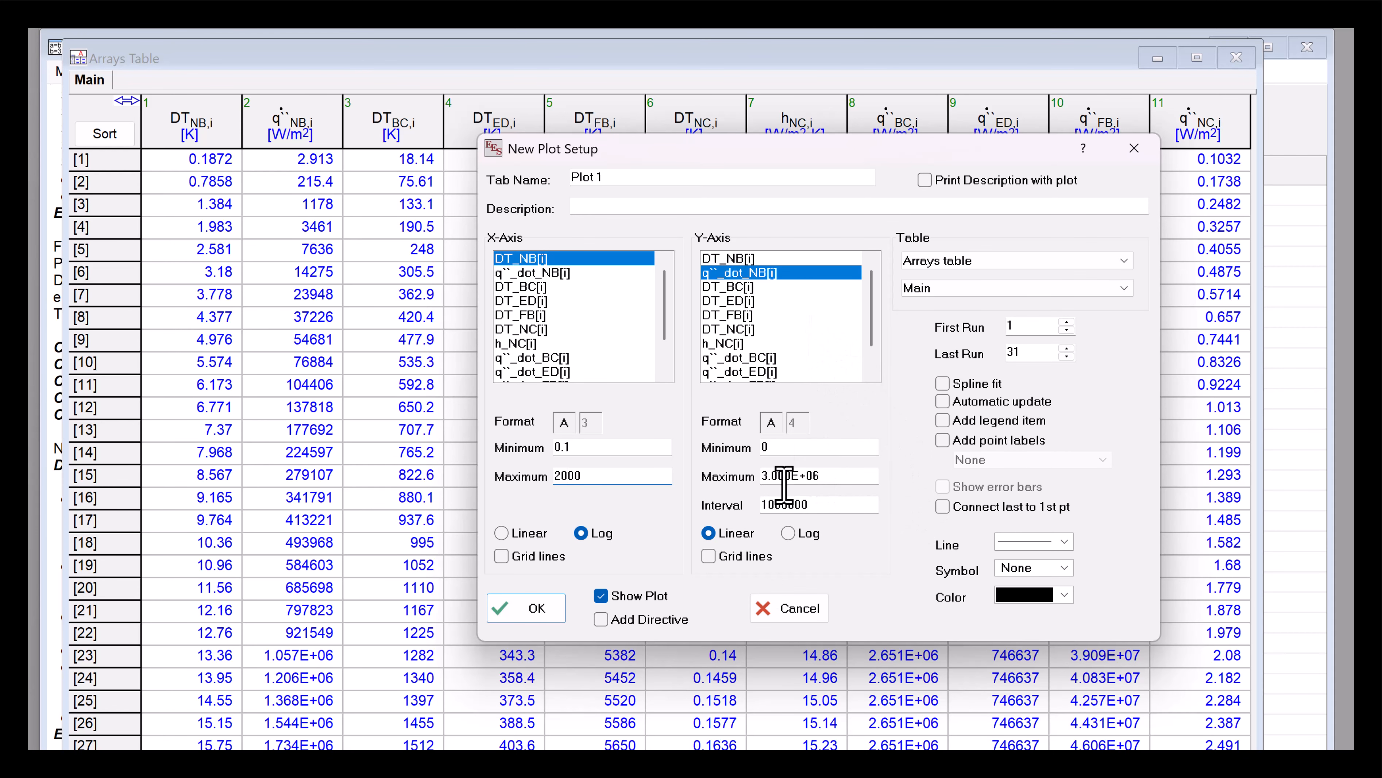
{"action": "left_click", "coordinate": [773, 451]}
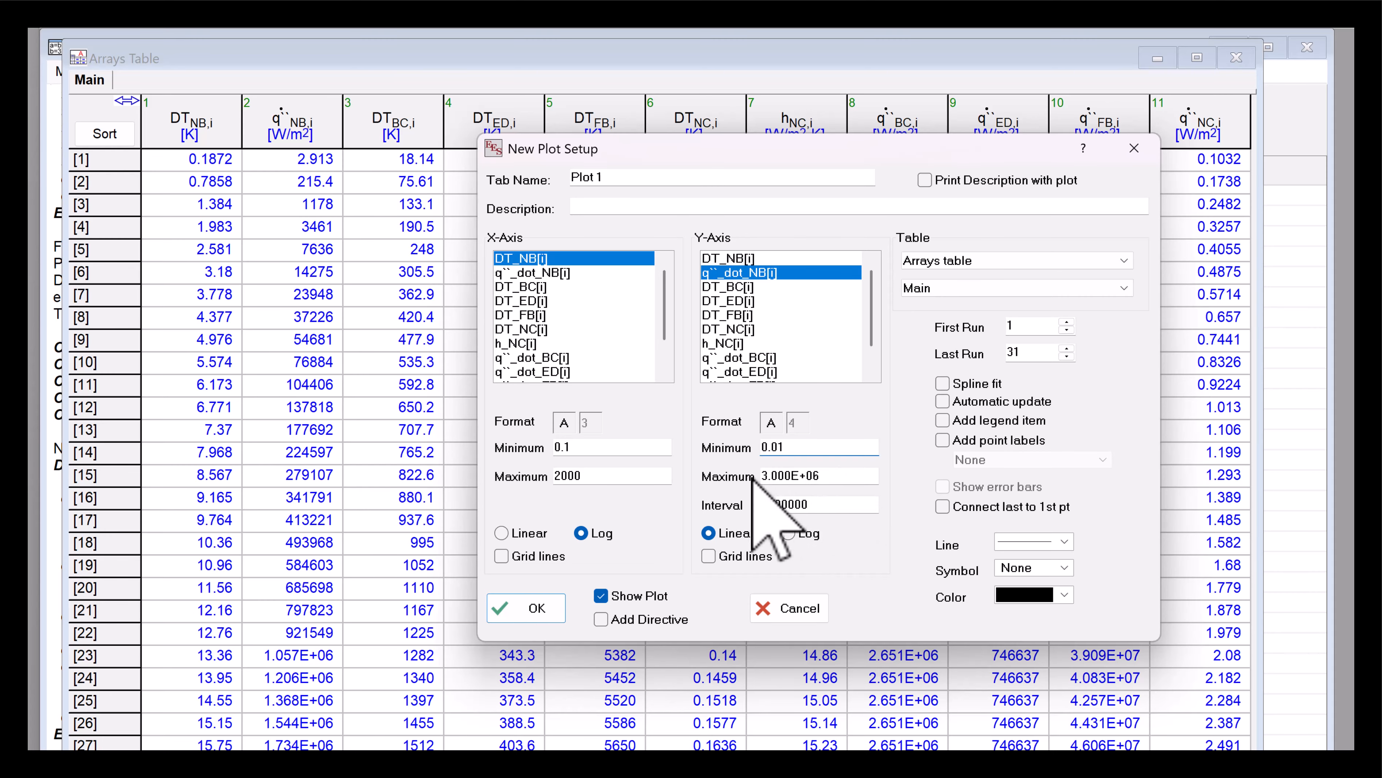
{"action": "left_click", "coordinate": [795, 532]}
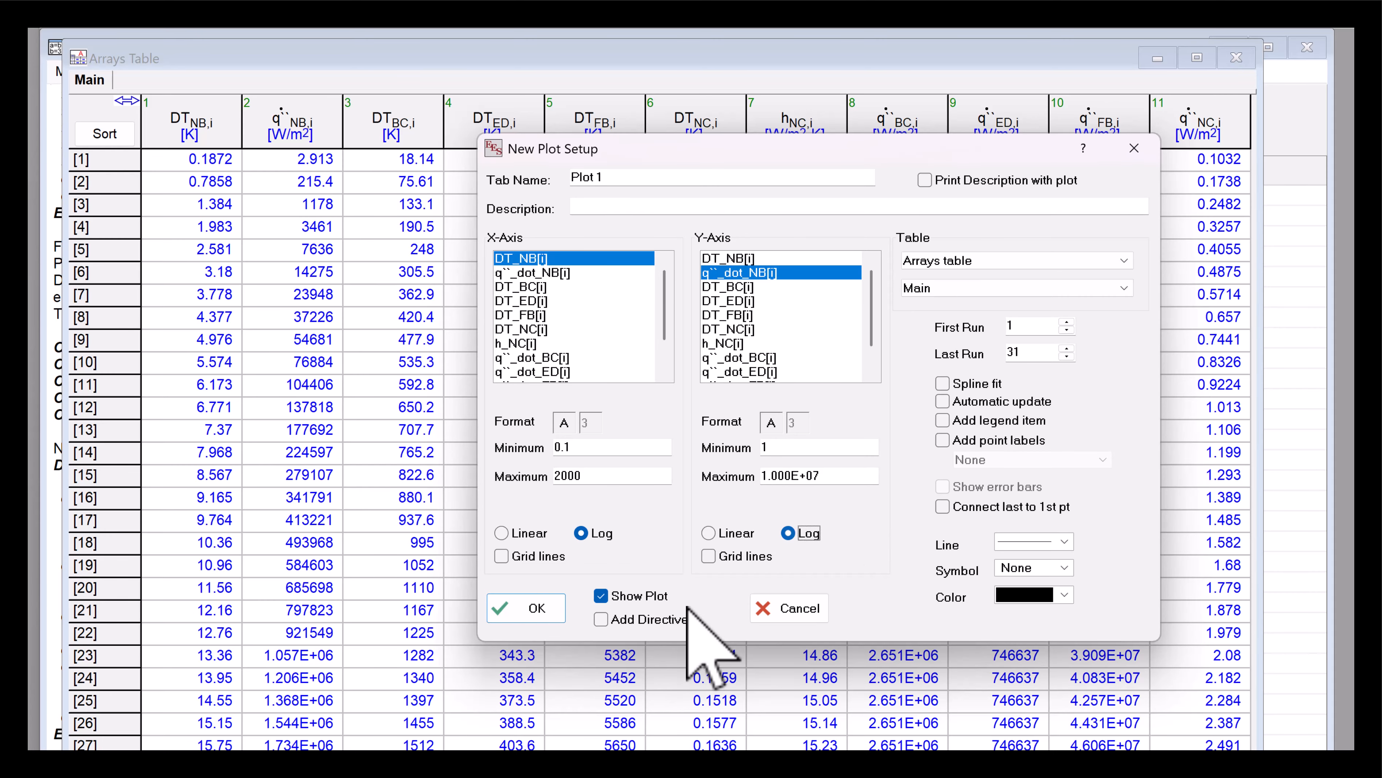
{"action": "left_click", "coordinate": [711, 556]}
{"action": "left_click", "coordinate": [558, 562]}
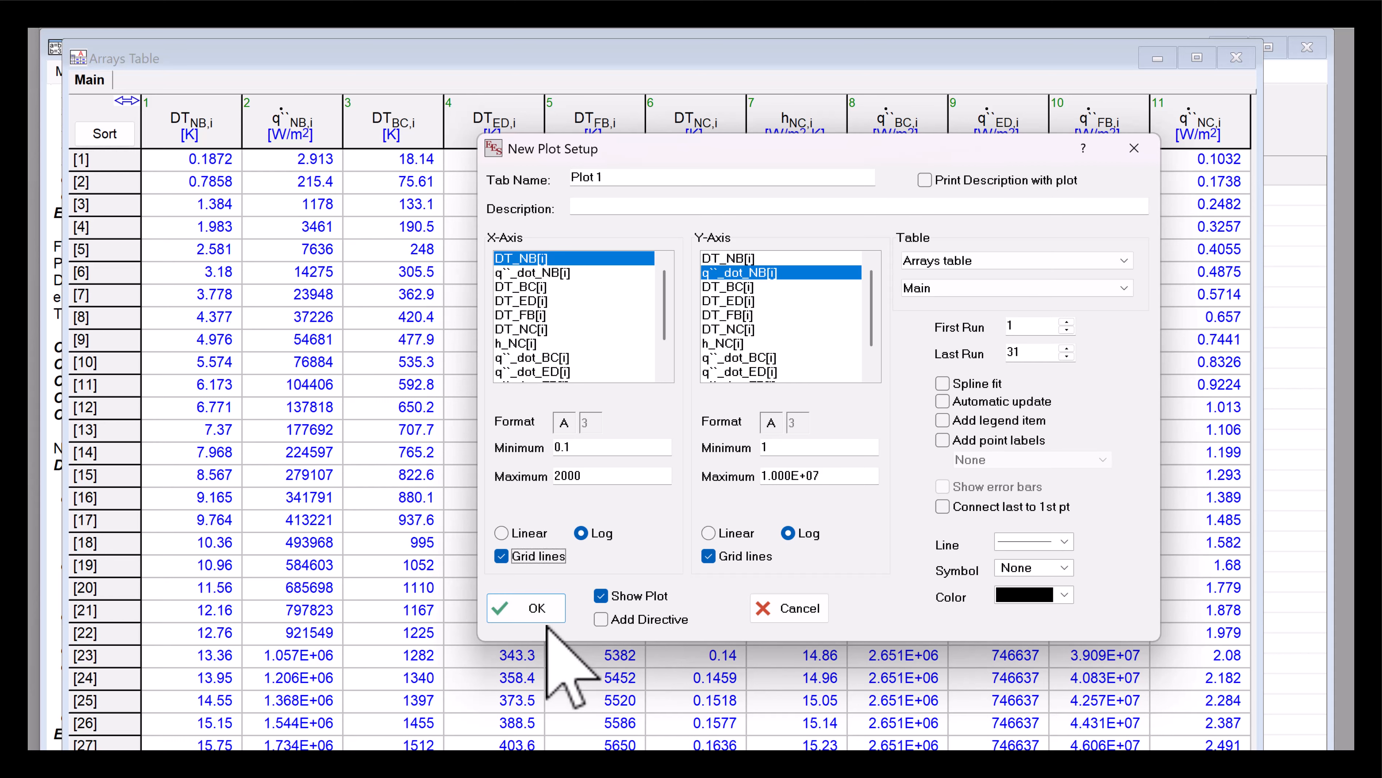
{"action": "left_click", "coordinate": [536, 608]}
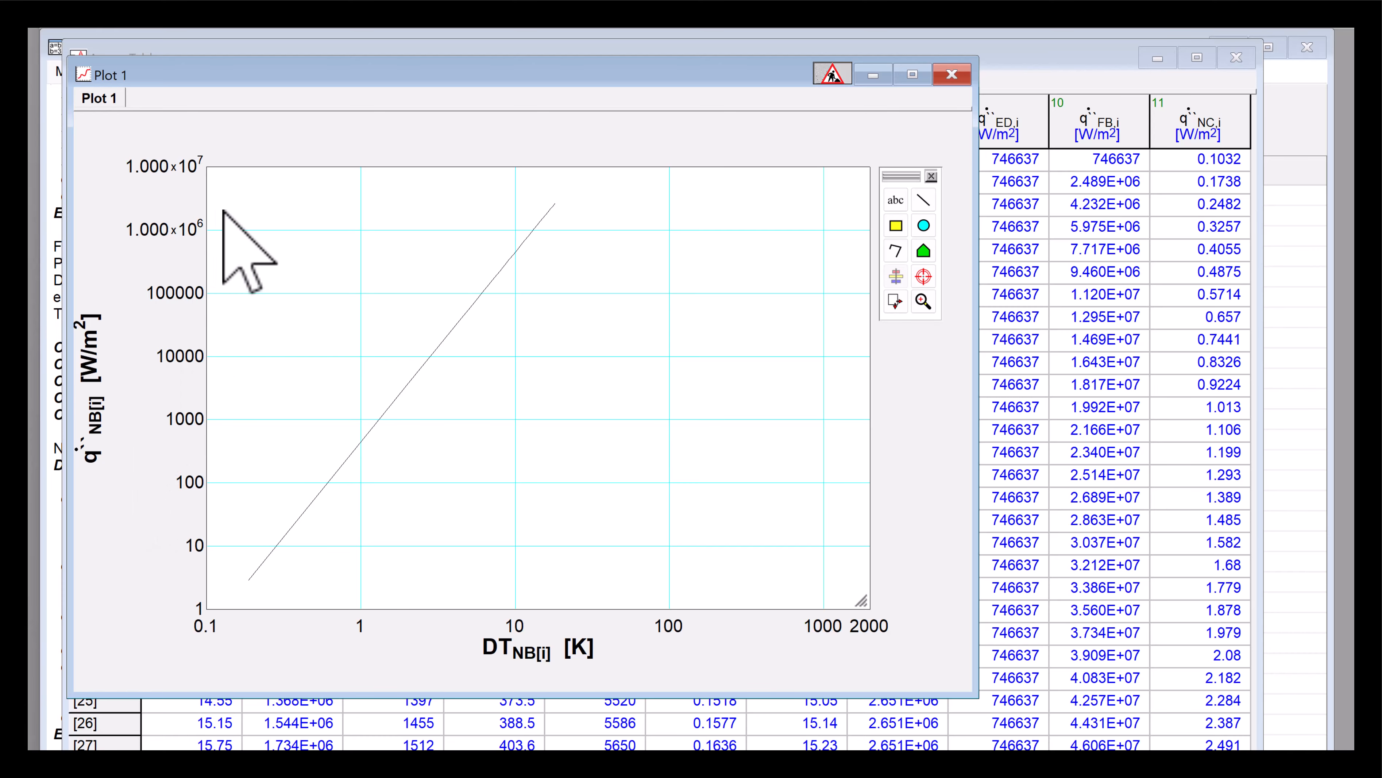
- Change the q``_dot_NB curve's line colour to red
{"action": "double_click", "coordinate": [635, 474]}
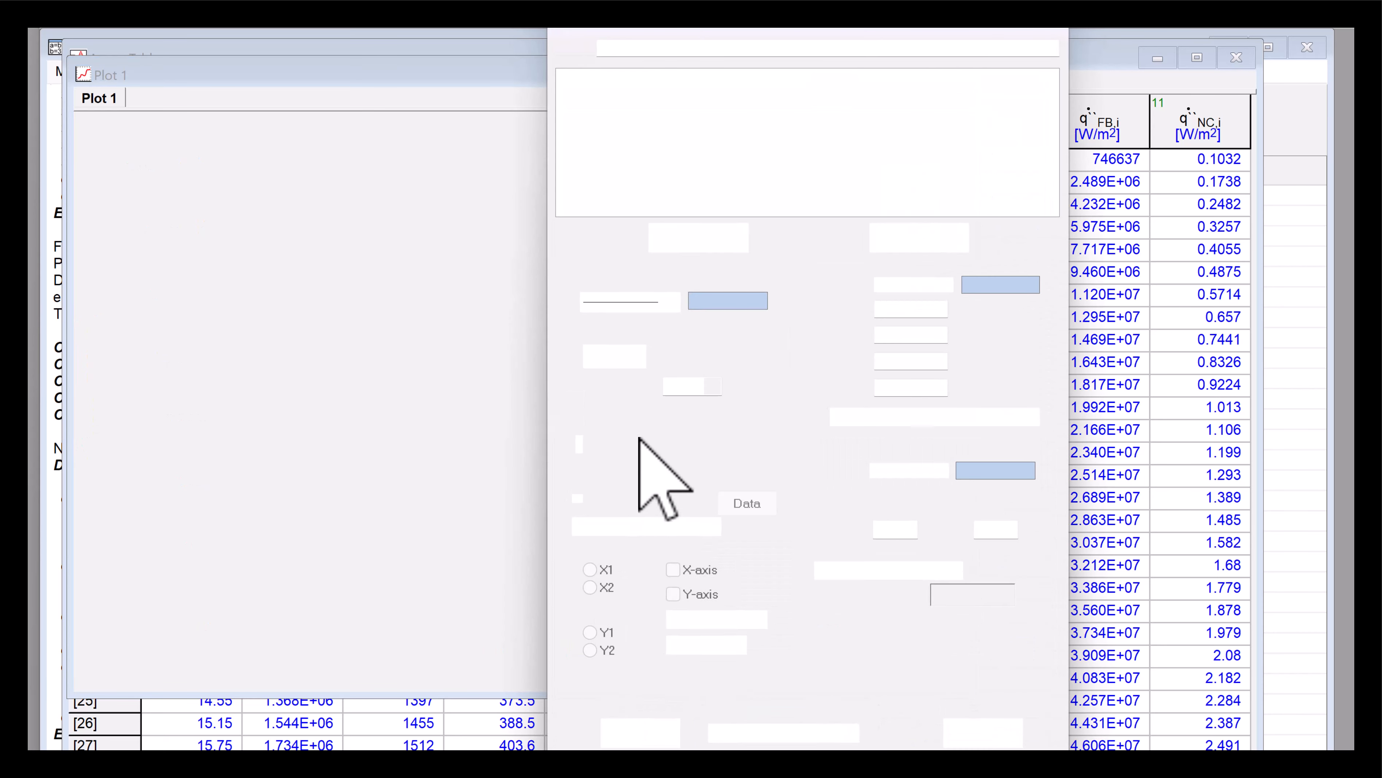
{"action": "left_click", "coordinate": [624, 305]}
{"action": "left_click", "coordinate": [630, 378]}
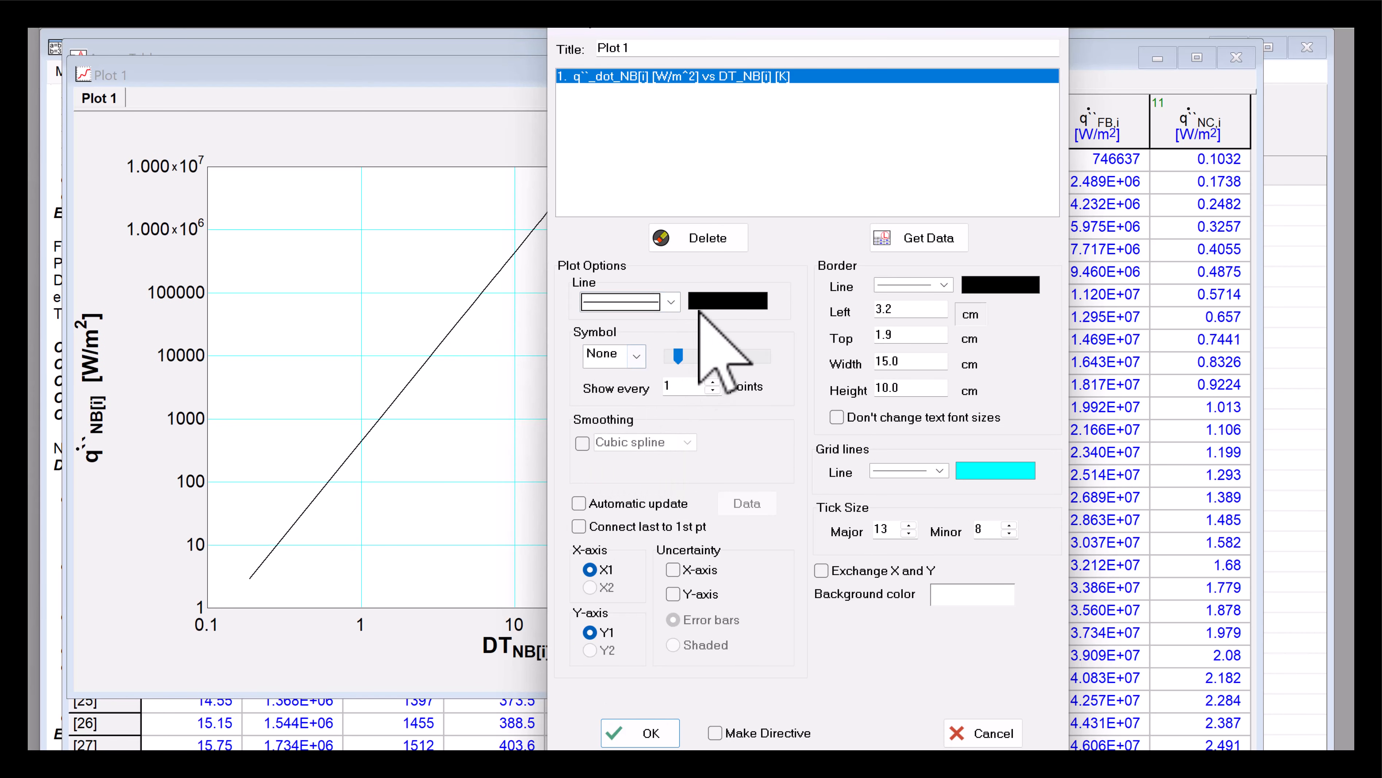
{"action": "left_click", "coordinate": [708, 308]}
{"action": "left_click", "coordinate": [723, 388]}
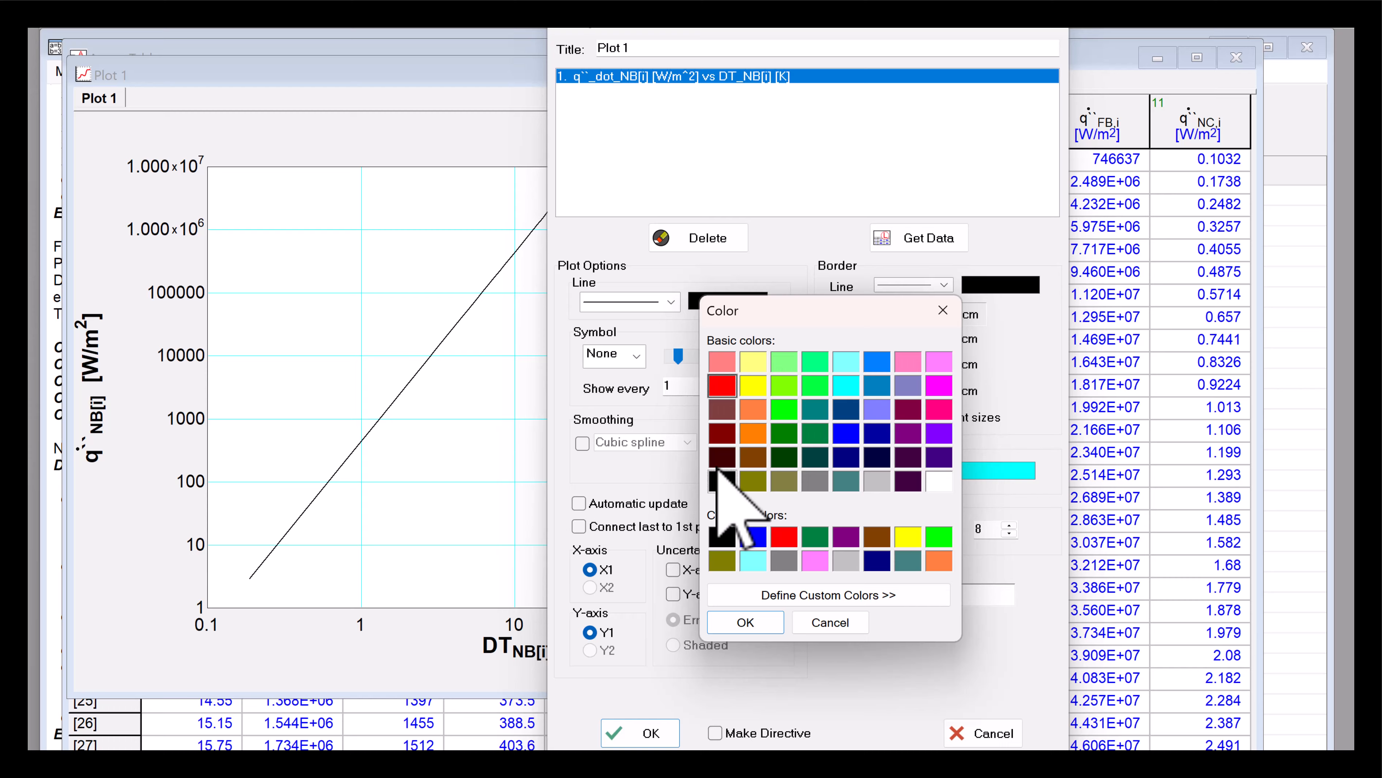
{"action": "left_click", "coordinate": [746, 621]}
{"action": "left_click", "coordinate": [627, 739]}
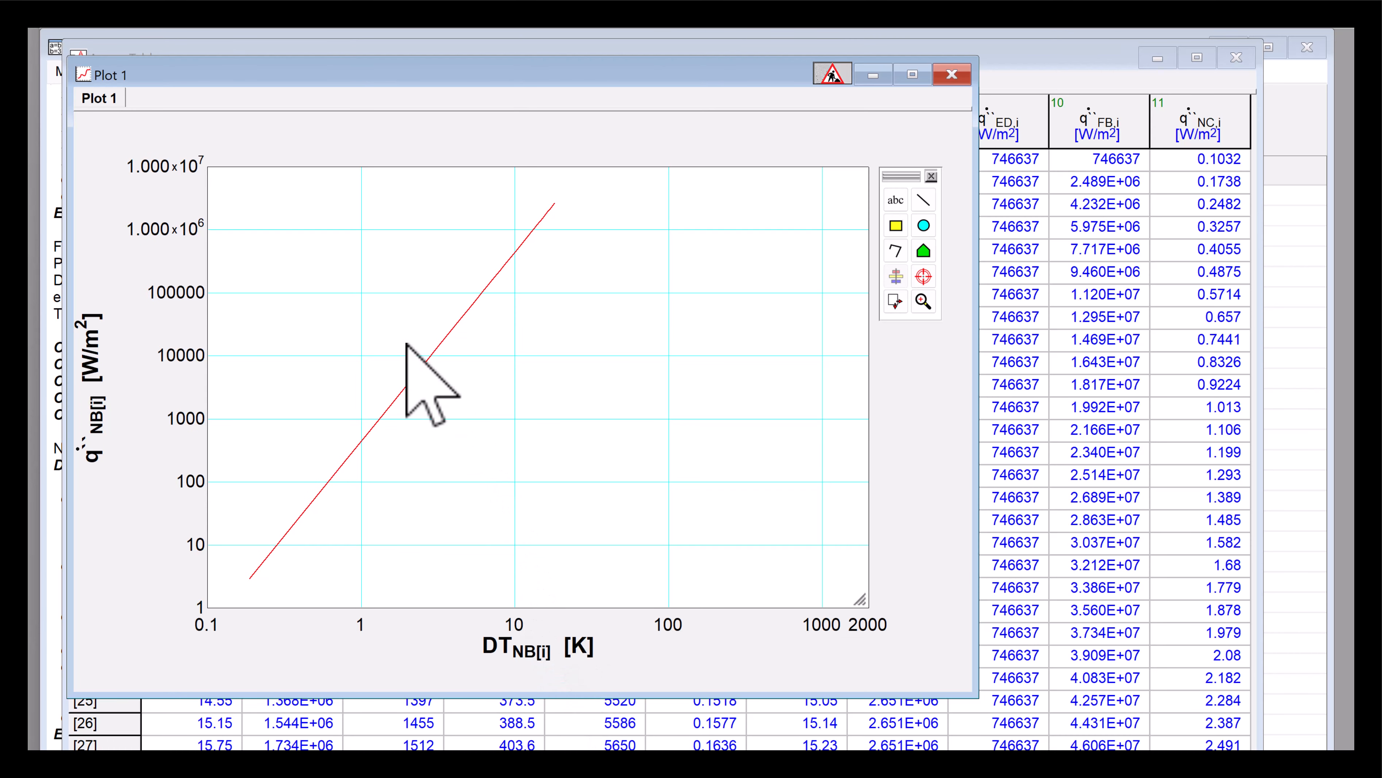
- Overlay q``_dot_NC[i] versus DT_NC[i] on the plot as a blue line with no symbols
{"action": "left_click", "coordinate": [375, 30]}
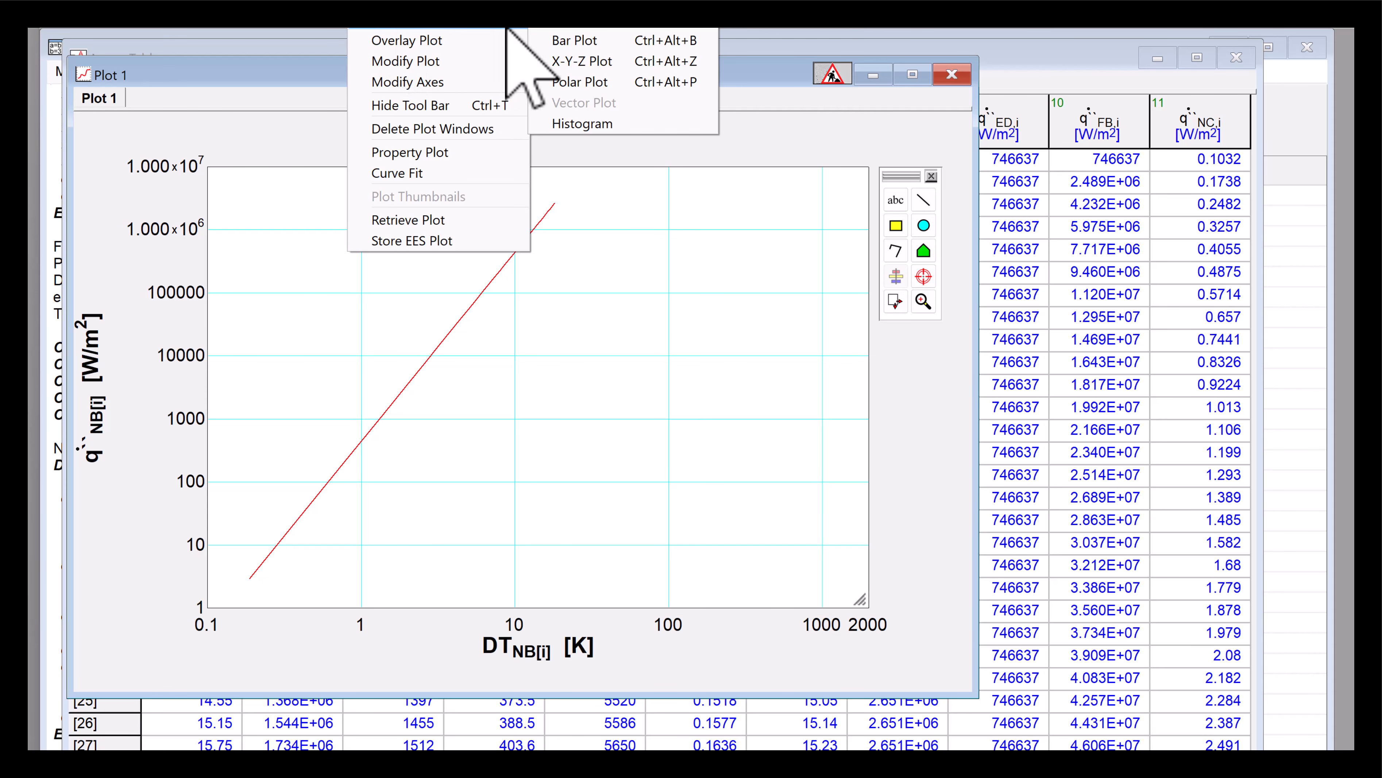
{"action": "left_click", "coordinate": [416, 39]}
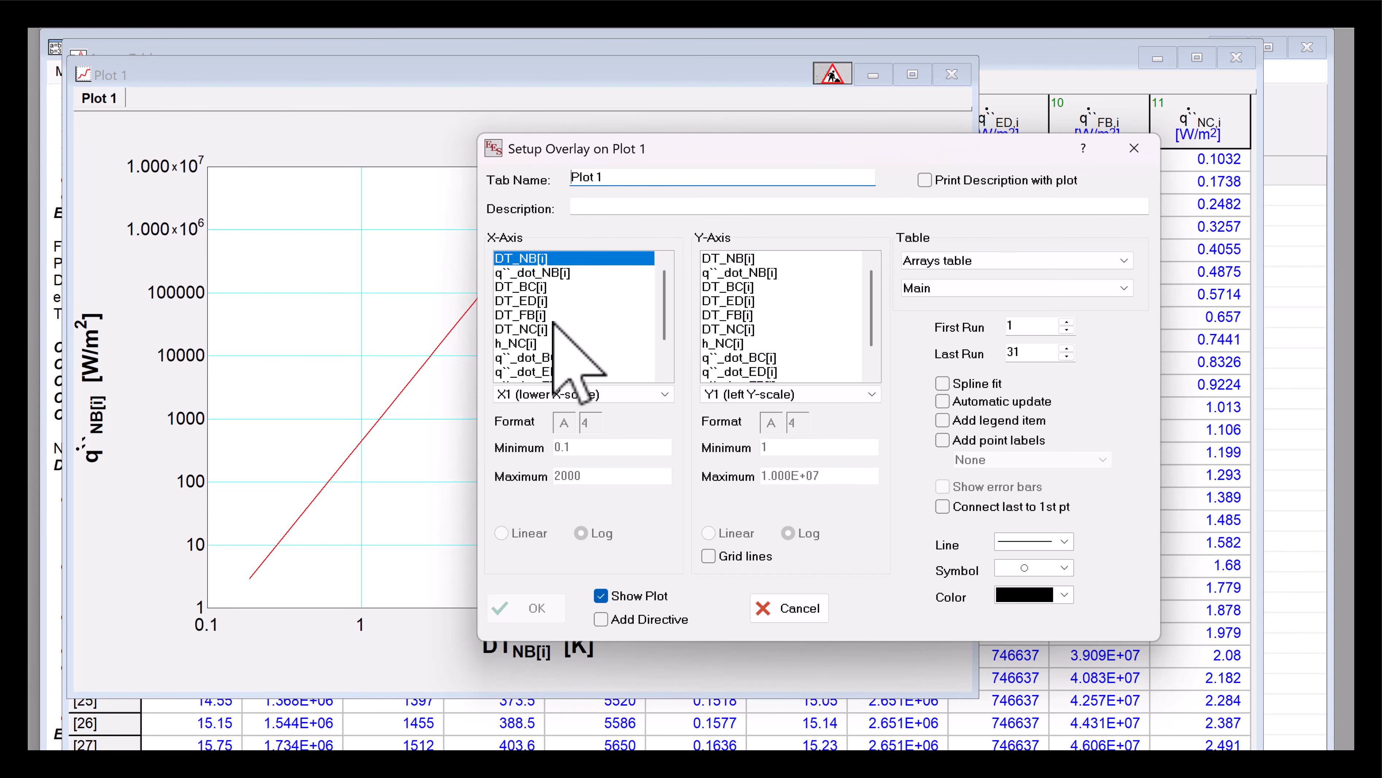
{"action": "left_click", "coordinate": [521, 329]}
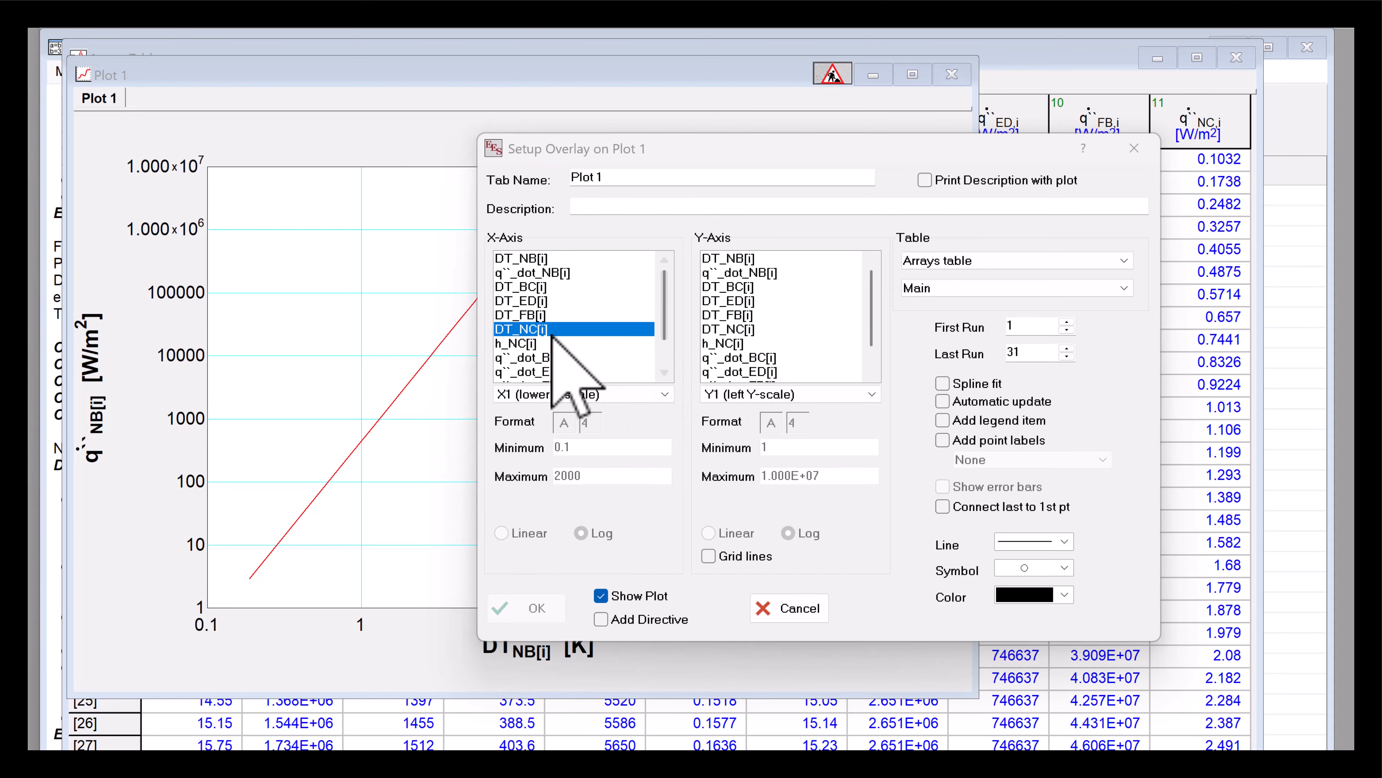
{"action": "scroll", "coordinate": [734, 371], "scroll_direction": "down", "scroll_amount": 2}
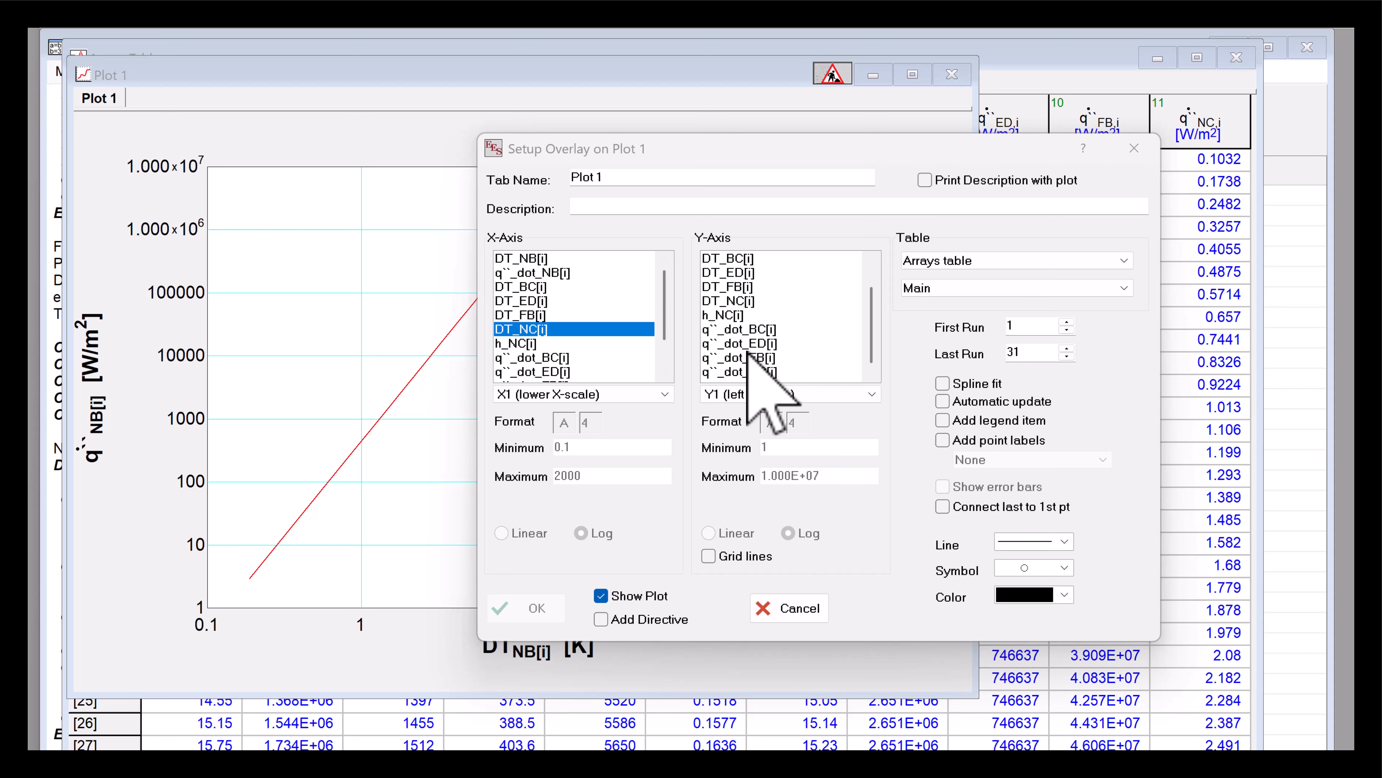
{"action": "left_click", "coordinate": [740, 373]}
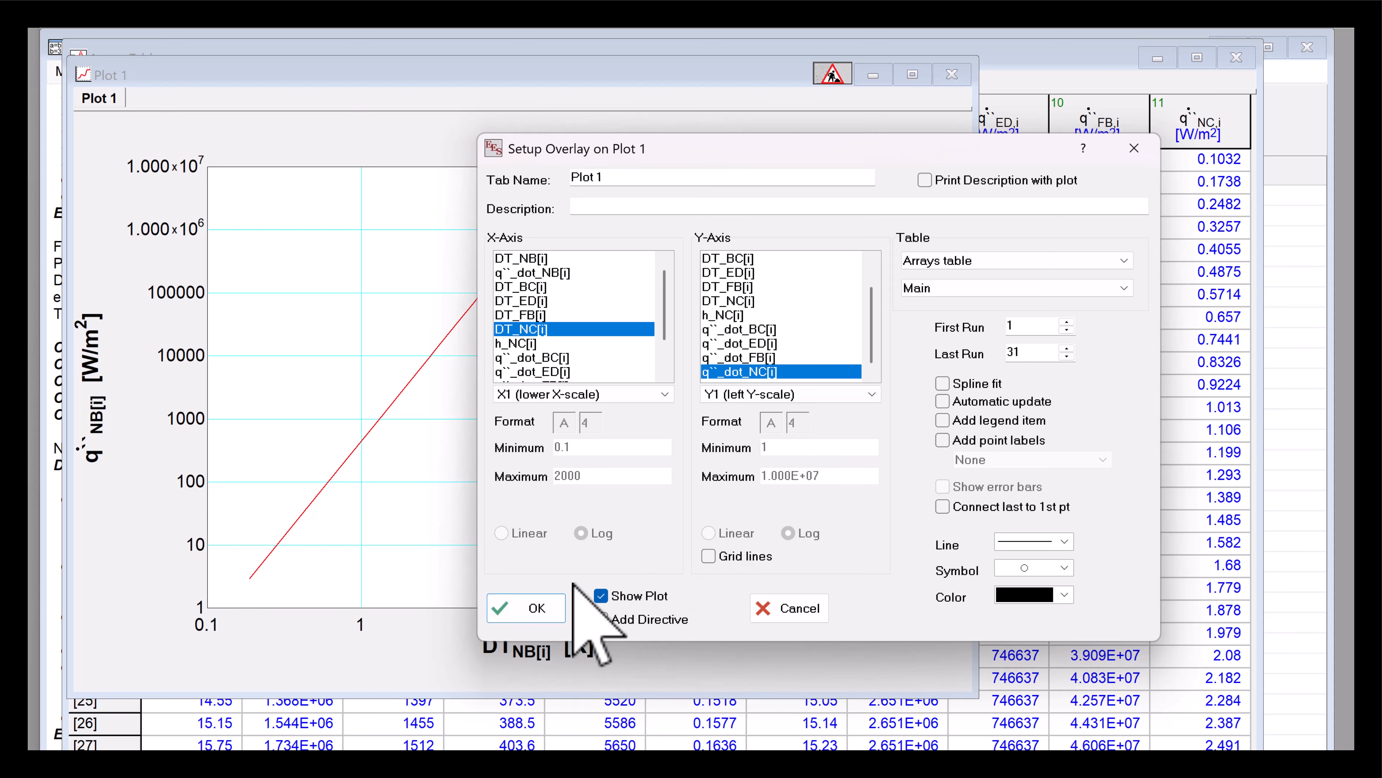
{"action": "left_click", "coordinate": [1030, 568]}
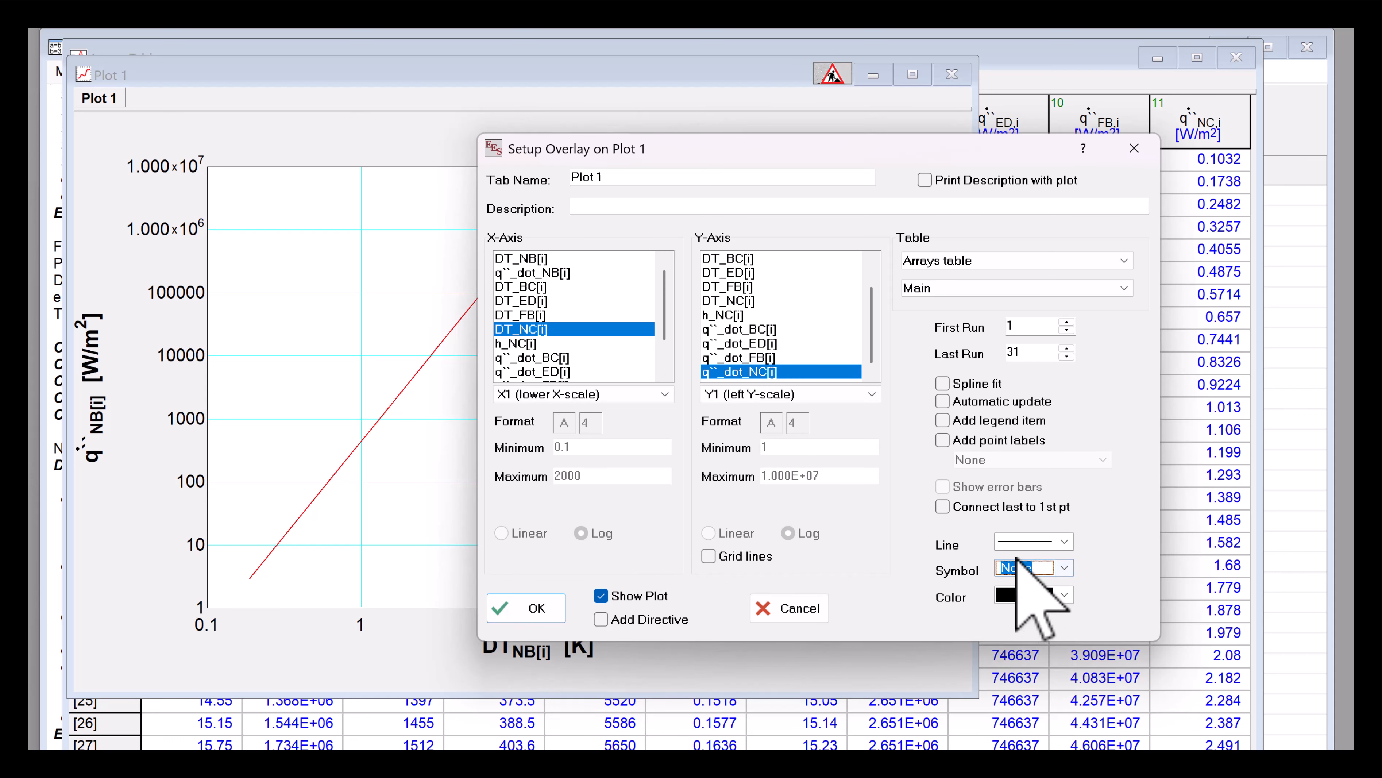
{"action": "left_click", "coordinate": [1020, 576]}
{"action": "left_click", "coordinate": [1029, 594]}
{"action": "left_click", "coordinate": [1034, 643]}
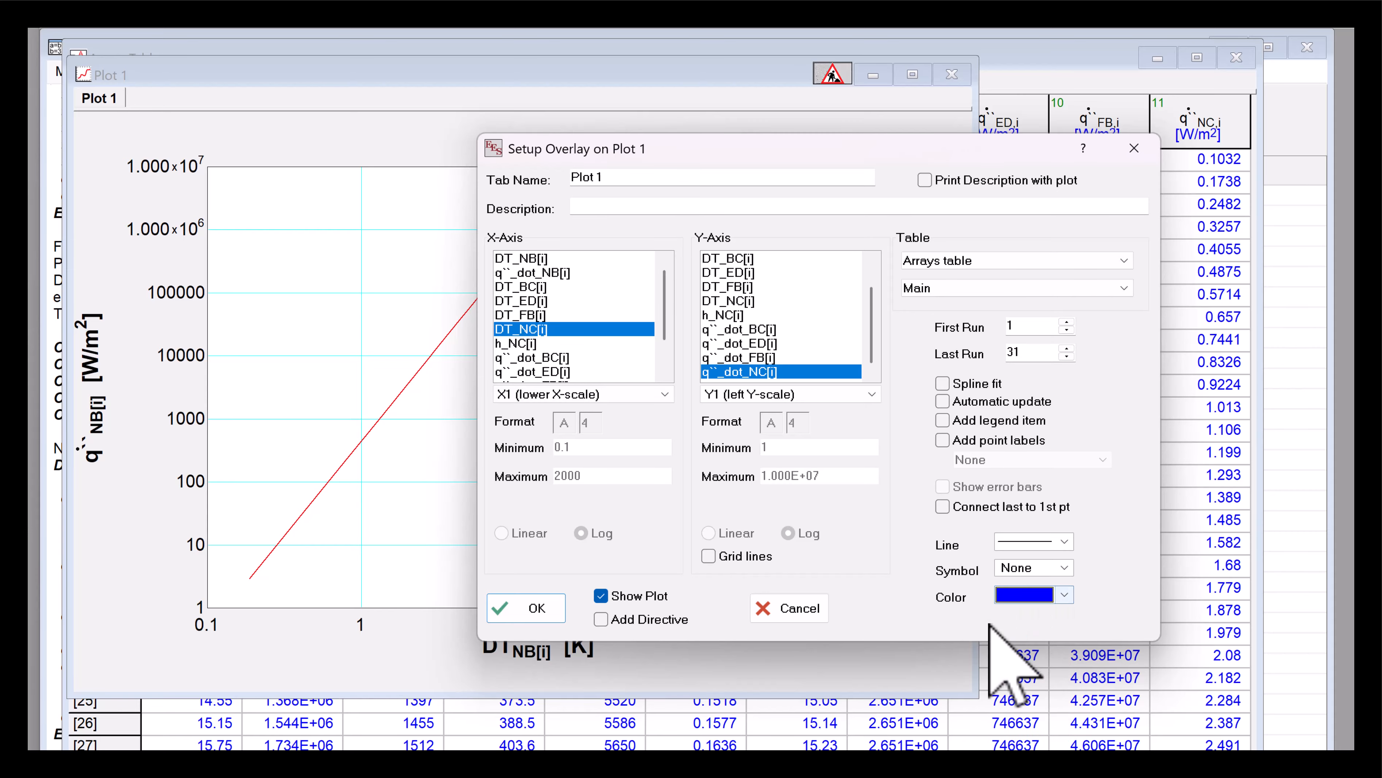
{"action": "left_click", "coordinate": [545, 609]}
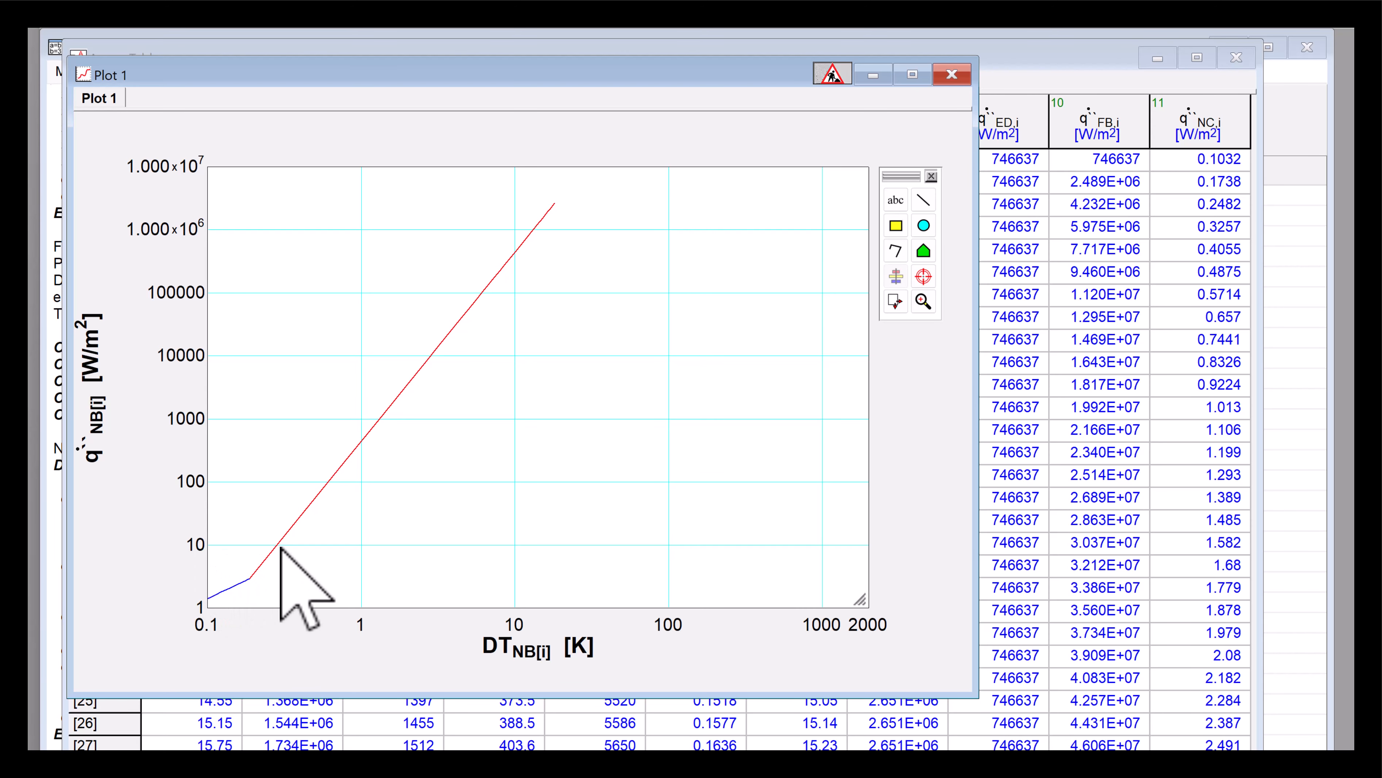
- Set the y-axis minimum to 0.1
{"action": "double_click", "coordinate": [372, 535]}
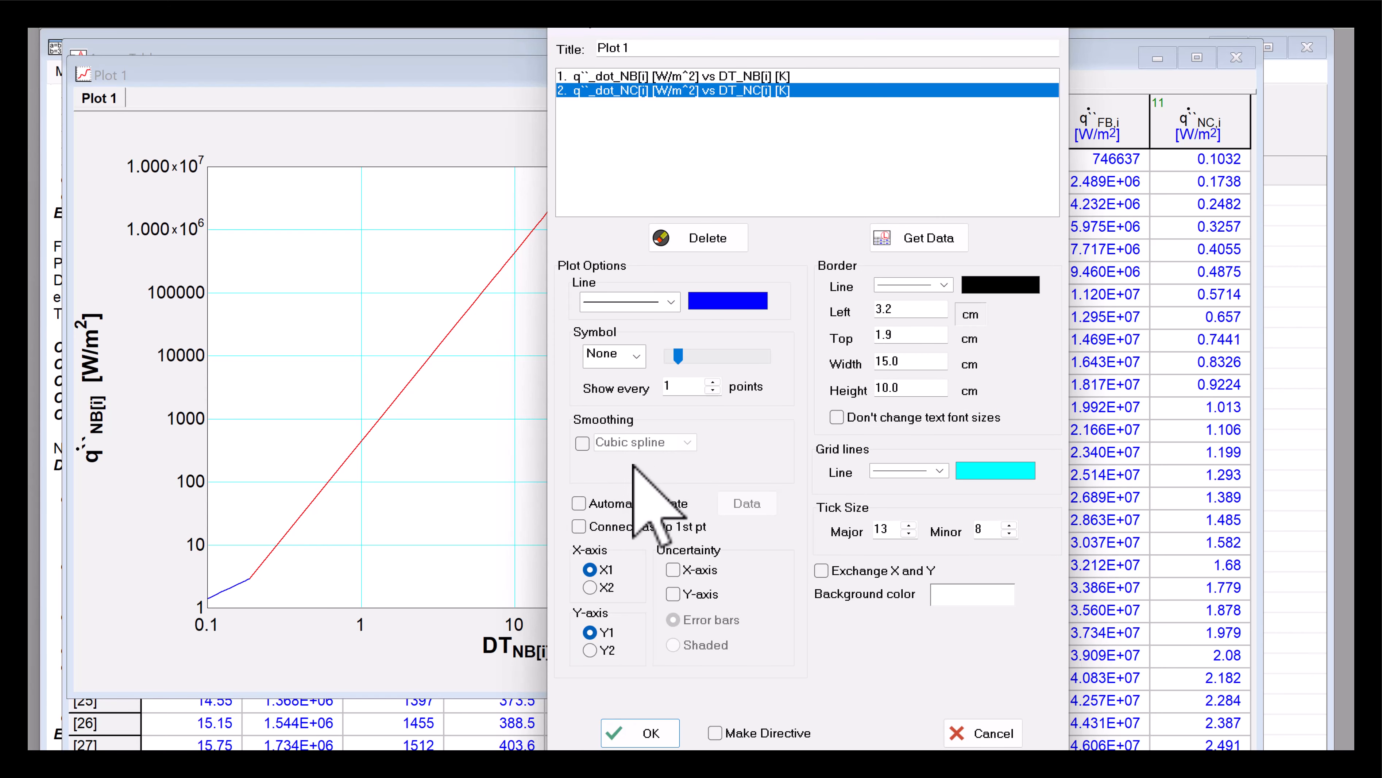
{"action": "left_click", "coordinate": [994, 734]}
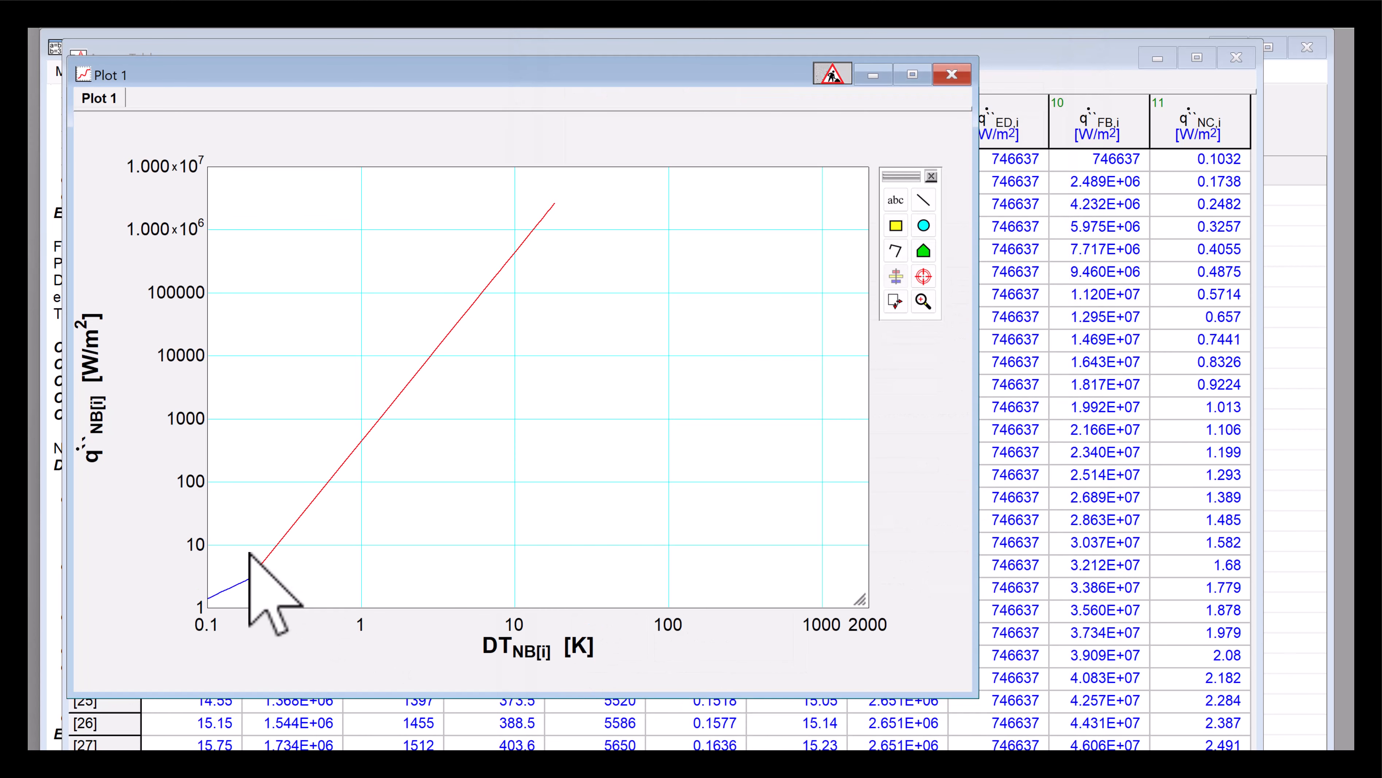
{"action": "double_click", "coordinate": [191, 542]}
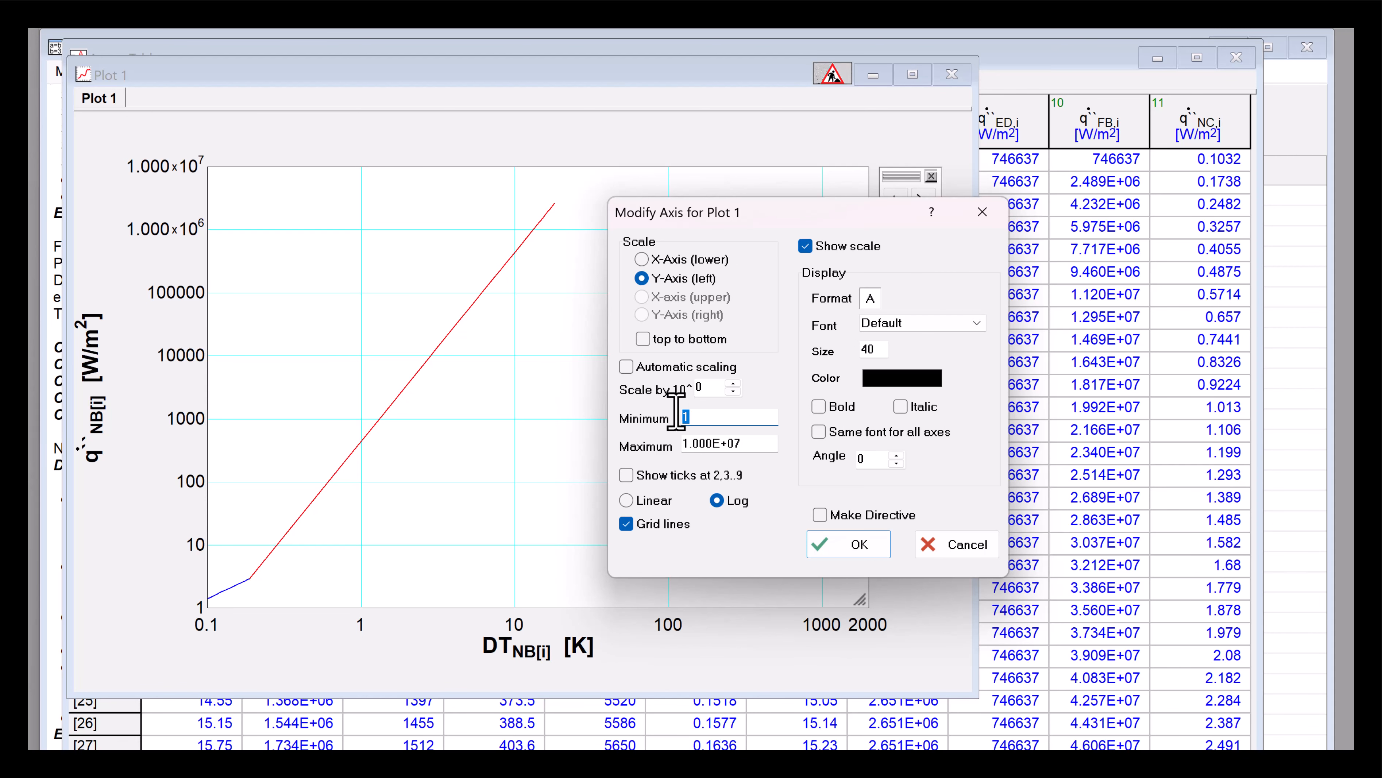
{"action": "type", "text": "0.1"}
{"action": "key", "text": "Return"}
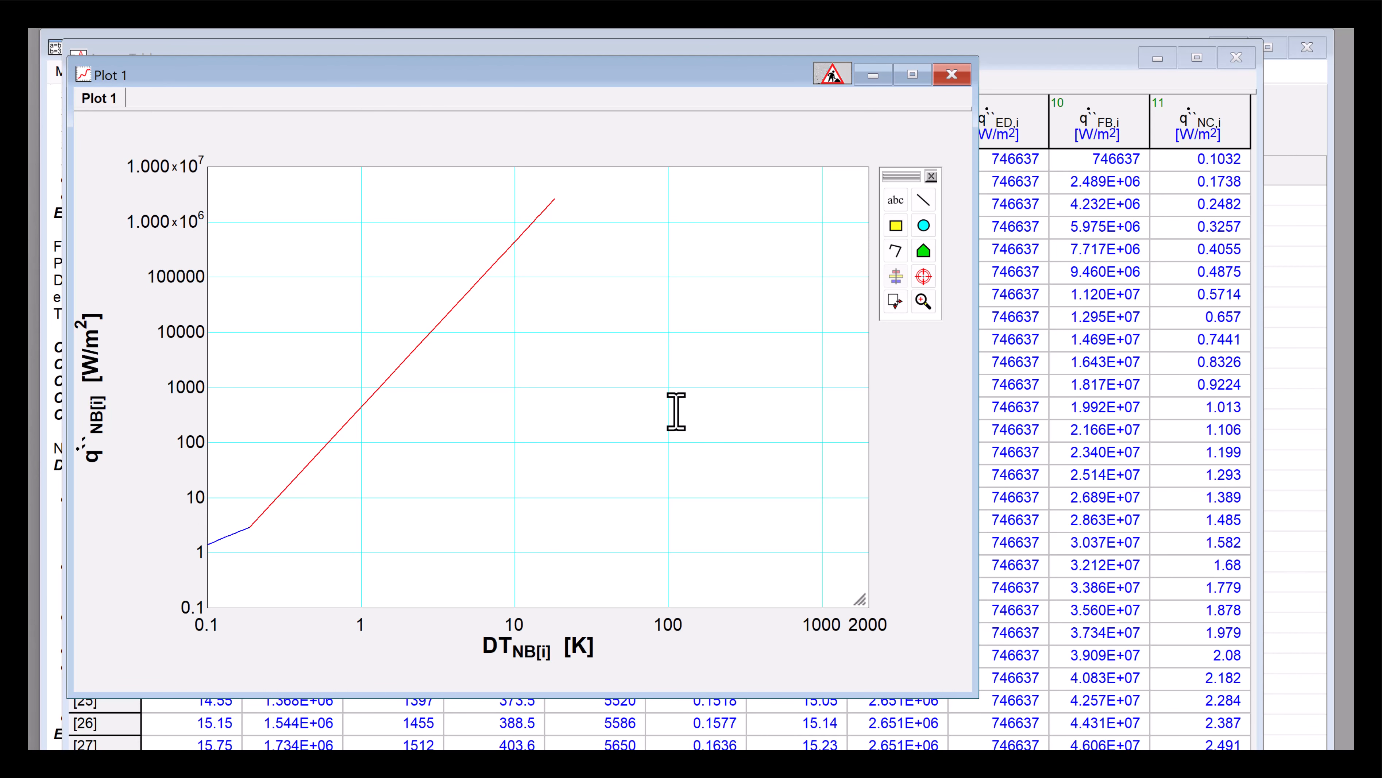
- Set the x-axis minimum to 0.01
{"action": "double_click", "coordinate": [266, 621]}
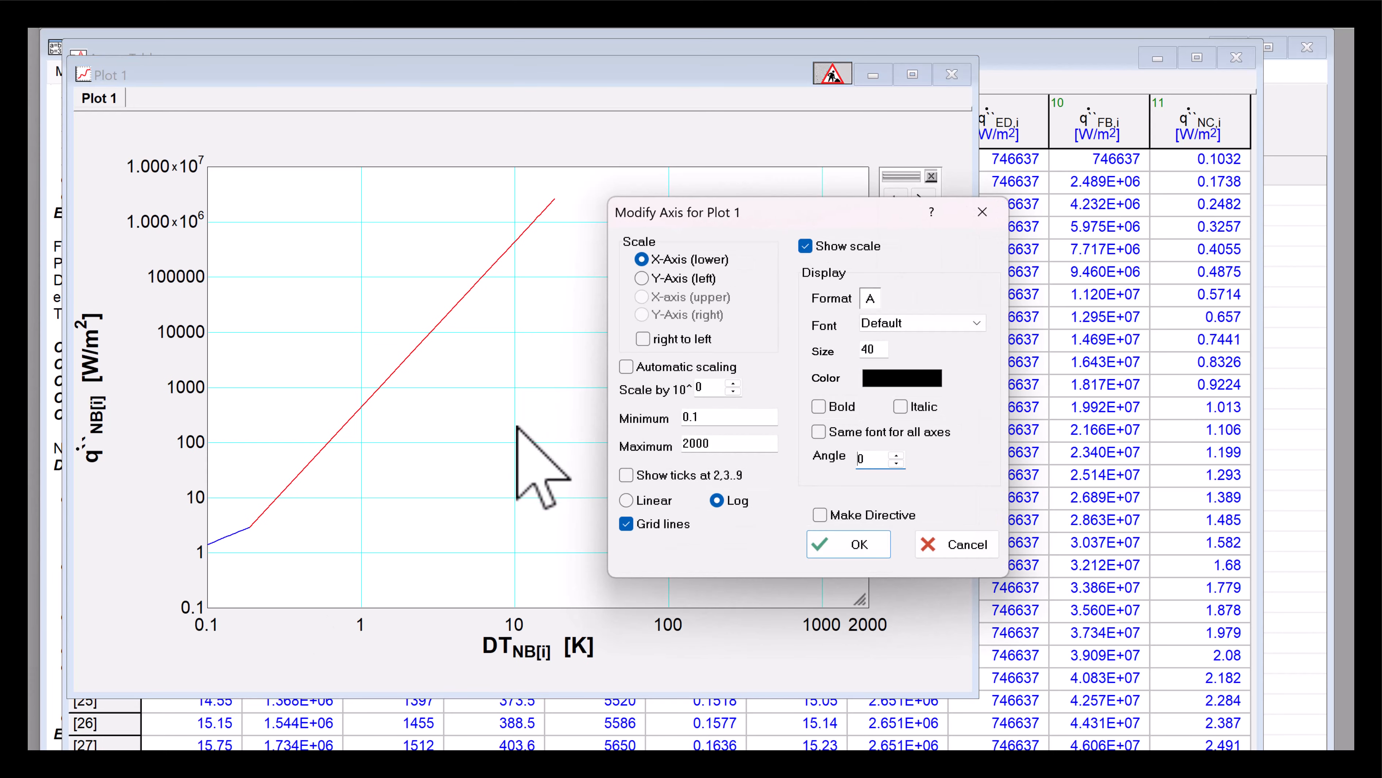
{"action": "left_click", "coordinate": [692, 418]}
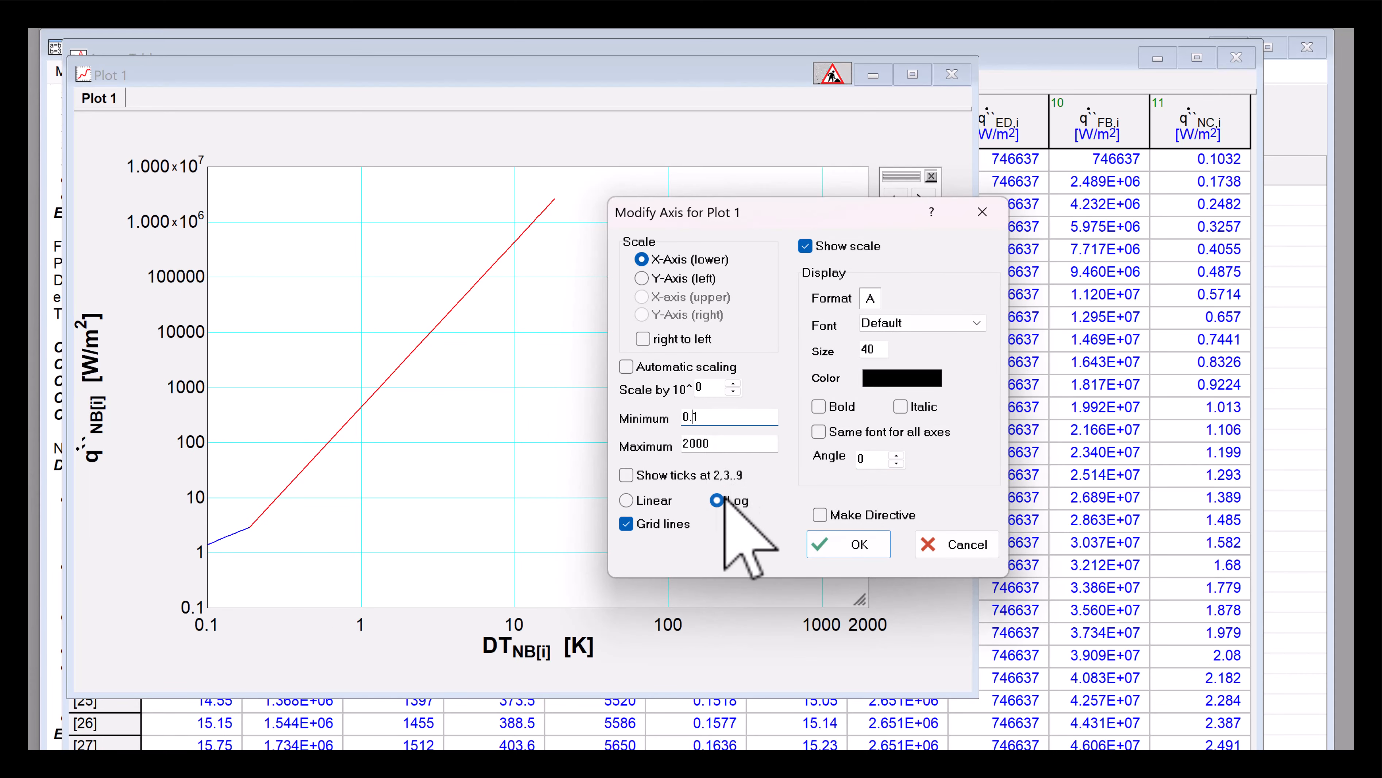
{"action": "type", "text": "0"}
{"action": "left_click", "coordinate": [851, 543]}
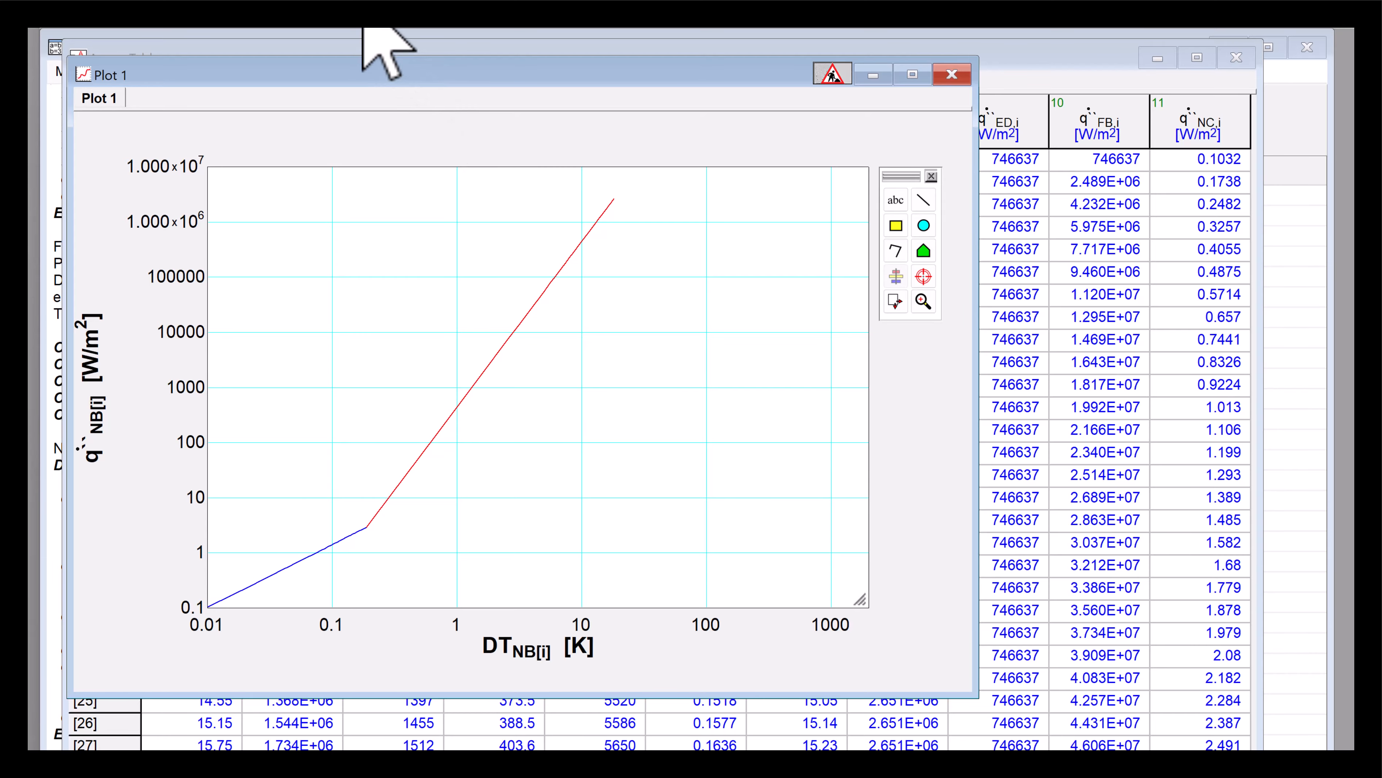
- Overlay q``_dot_BC[i] versus DT_BC[i] on the plot as a green line with no symbols
{"action": "left_click", "coordinate": [393, 17]}
{"action": "left_click", "coordinate": [414, 40]}
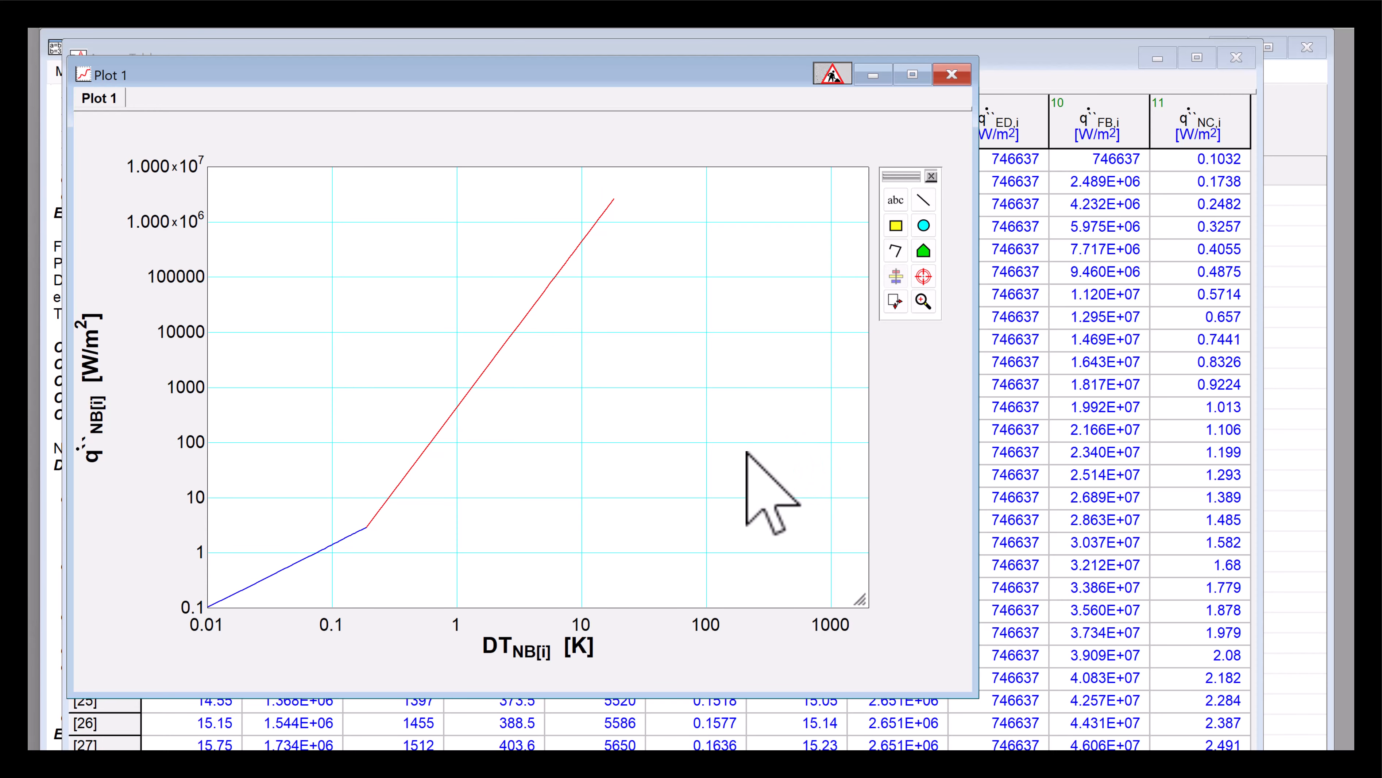
{"action": "left_click", "coordinate": [616, 329]}
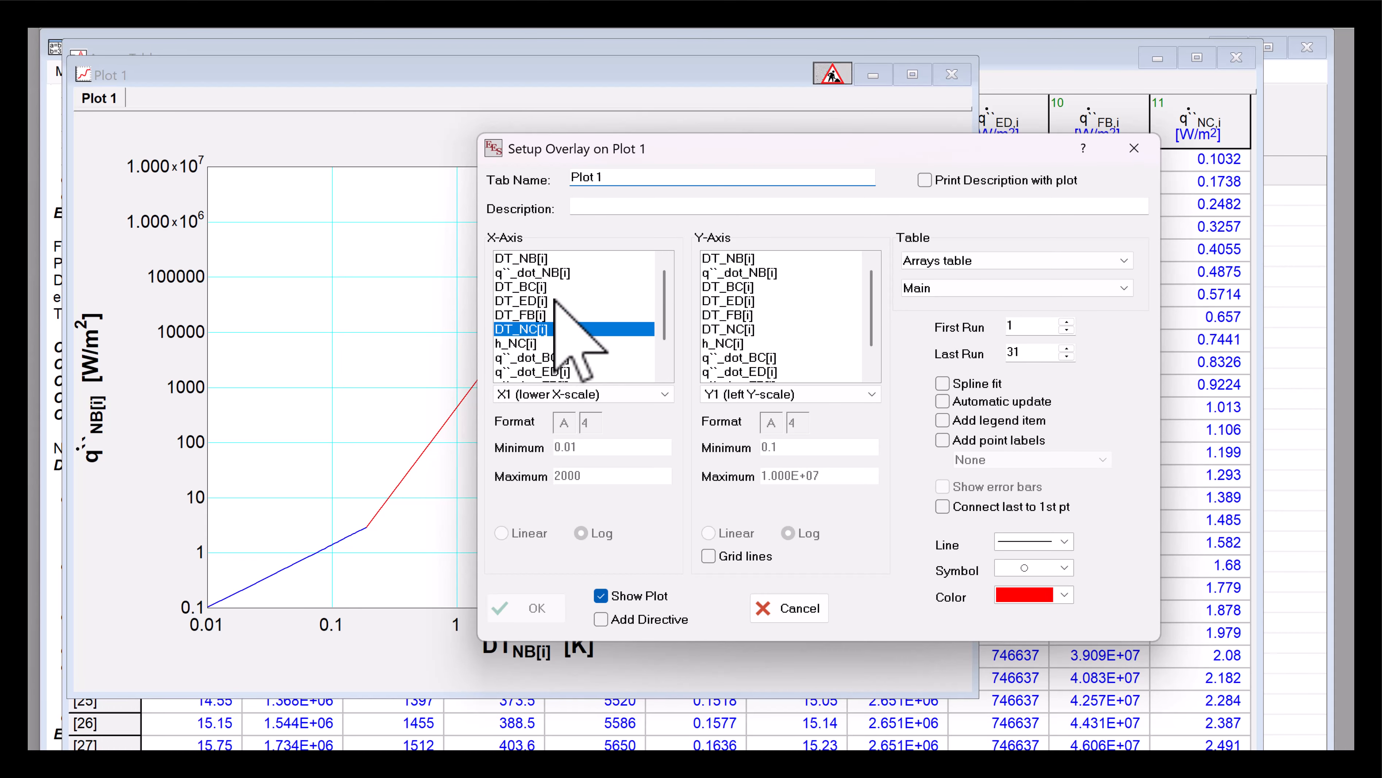
{"action": "left_click", "coordinate": [540, 286]}
{"action": "left_click", "coordinate": [730, 357]}
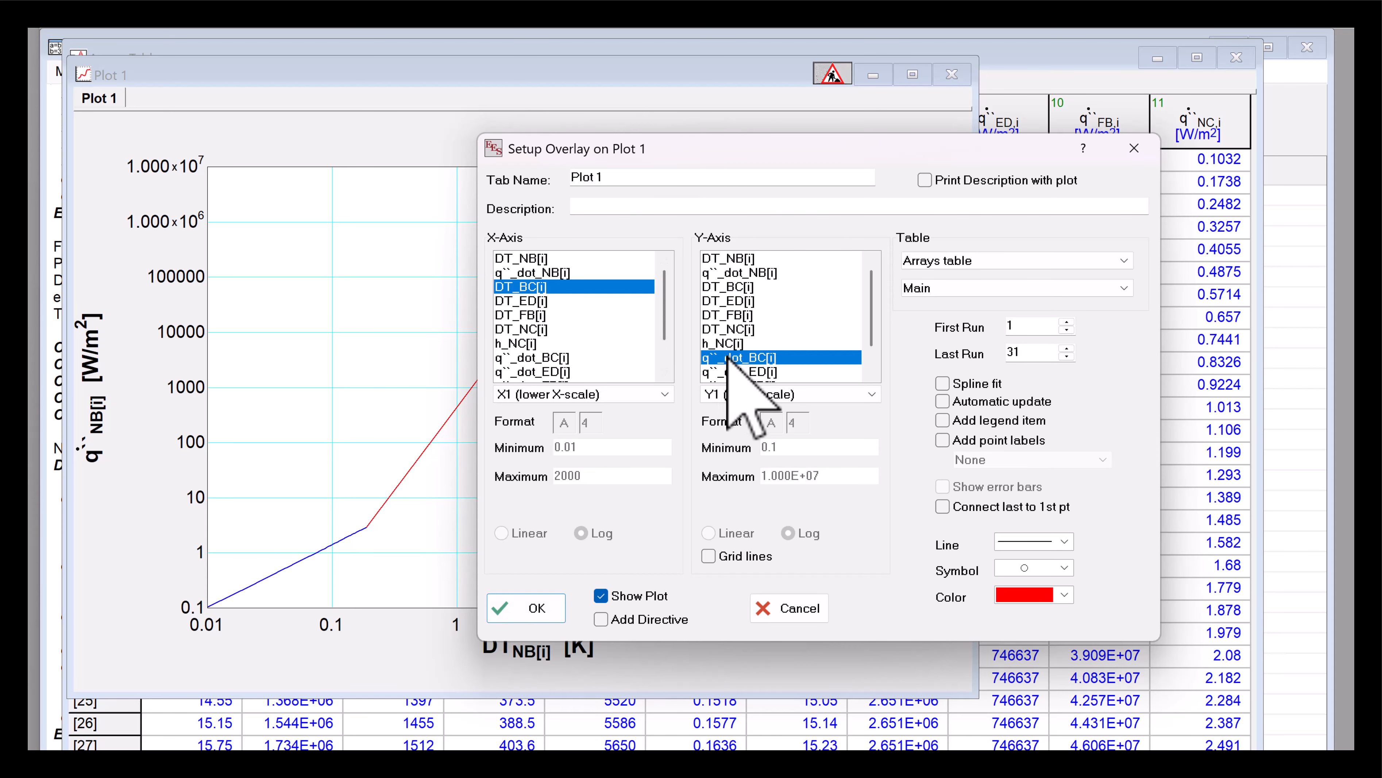
{"action": "left_click", "coordinate": [1056, 568]}
{"action": "left_click", "coordinate": [1036, 585]}
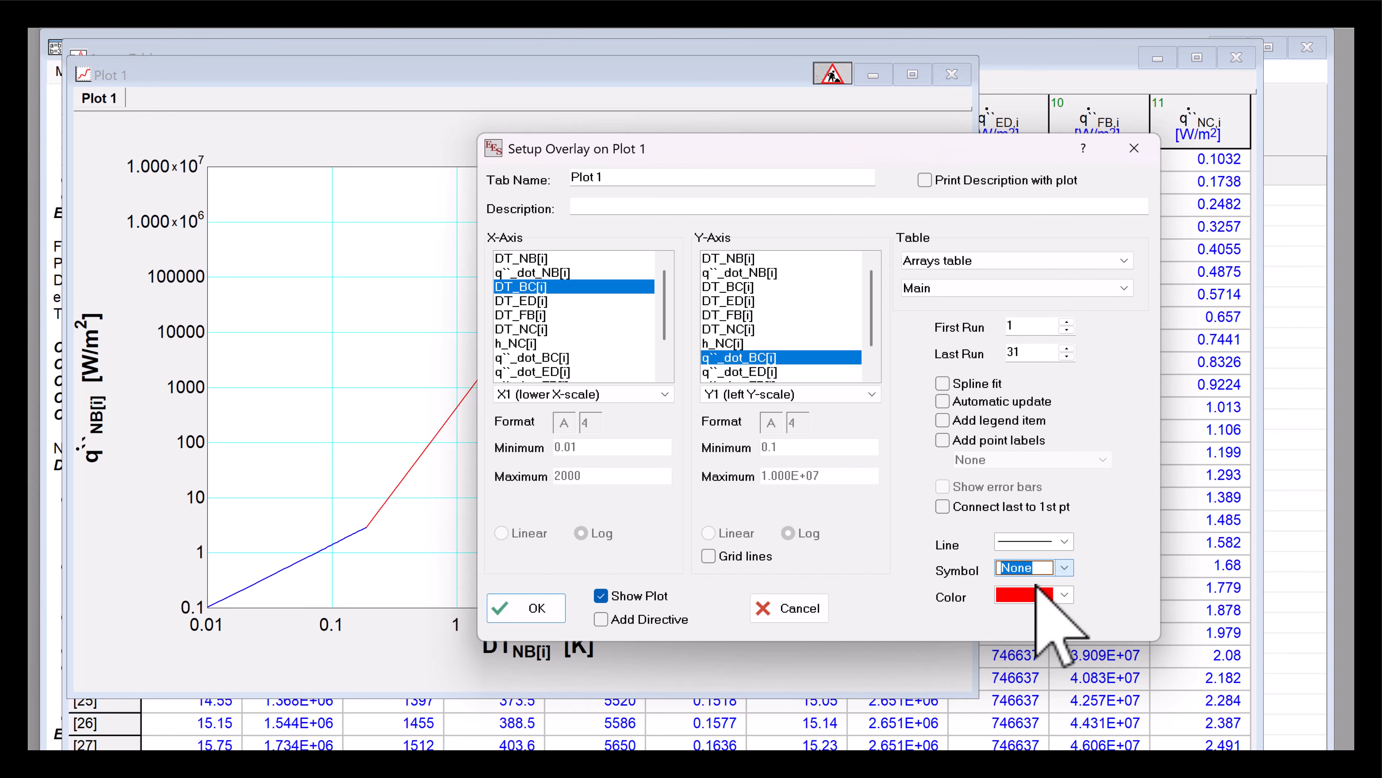
{"action": "left_click", "coordinate": [1038, 594]}
{"action": "left_click", "coordinate": [1032, 668]}
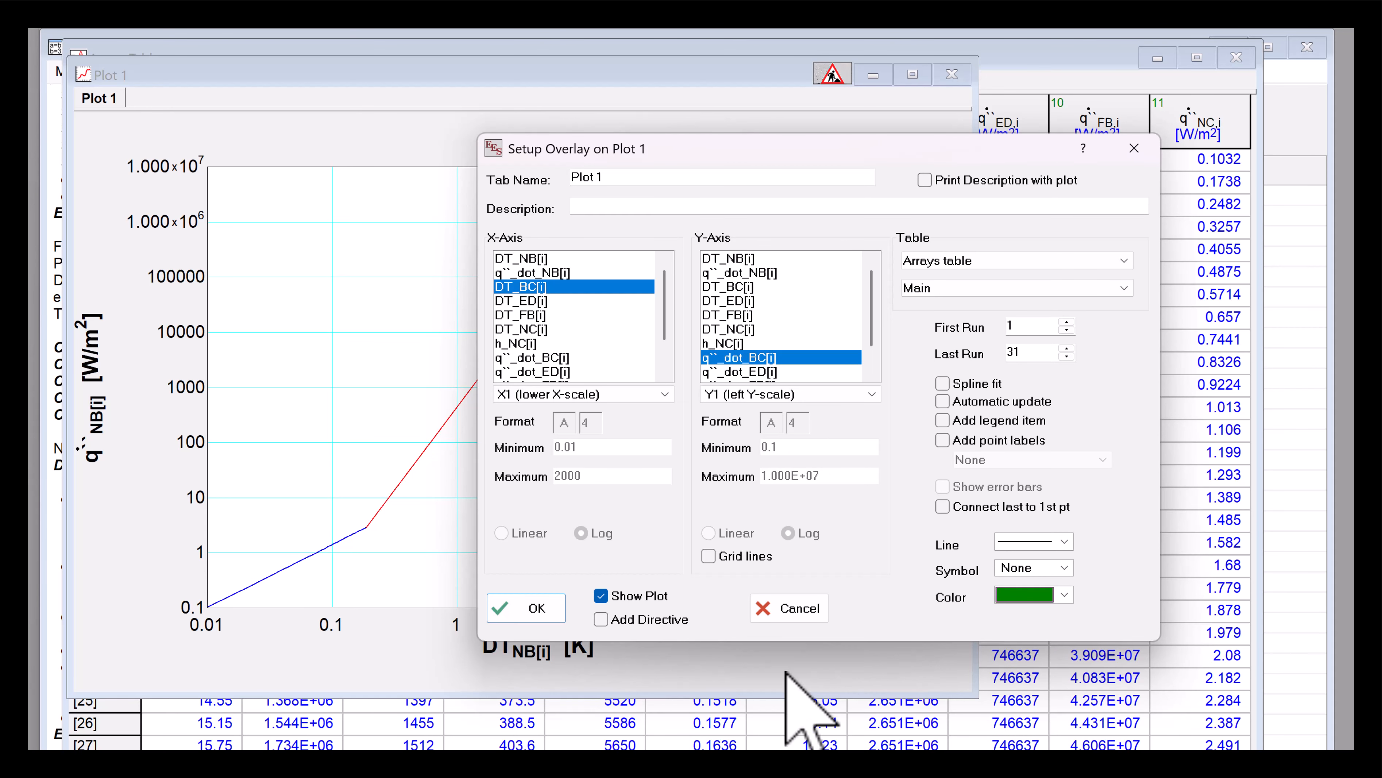
{"action": "left_click", "coordinate": [554, 619]}
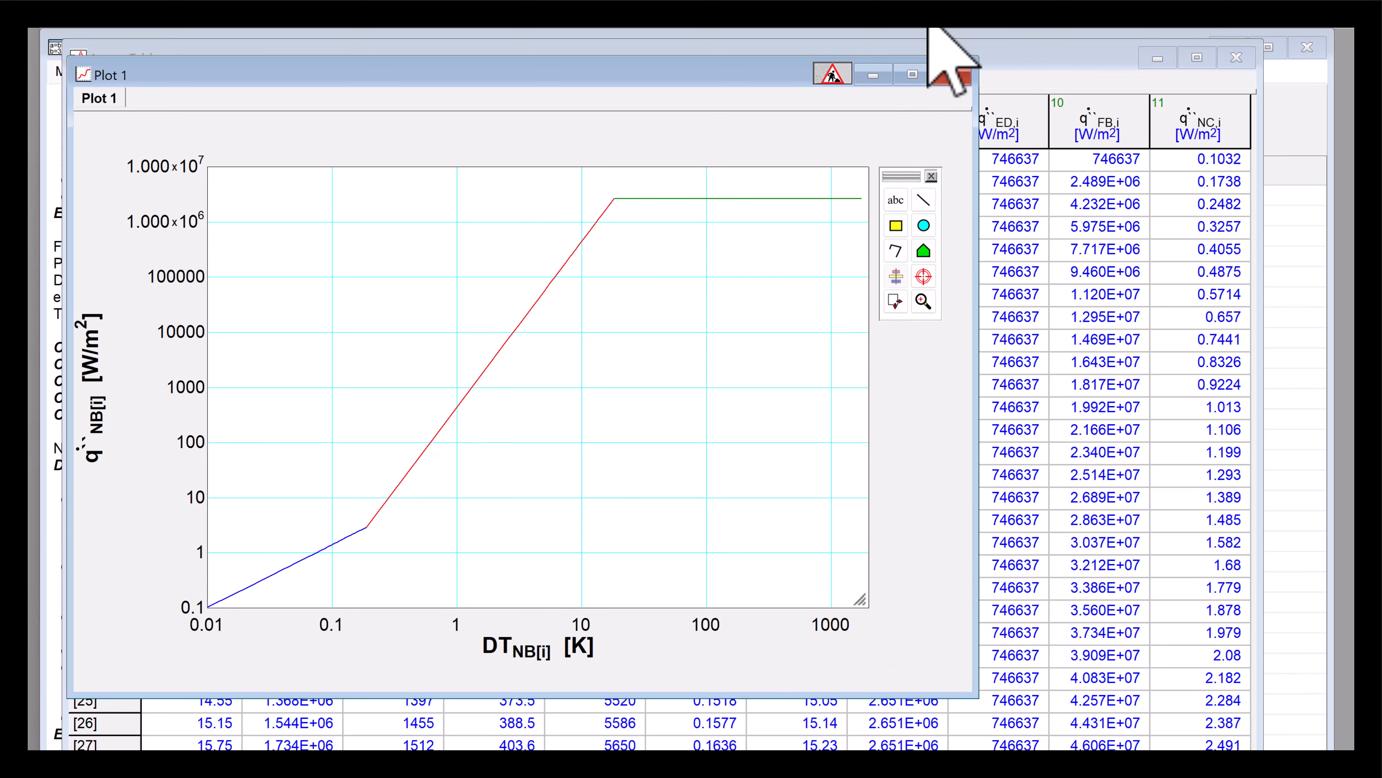
- Overlay q``_dot_FB[i] versus DT_FB[i] on the plot as a bright green line with no symbols
{"action": "left_click", "coordinate": [358, 29]}
{"action": "left_click", "coordinate": [841, 428]}
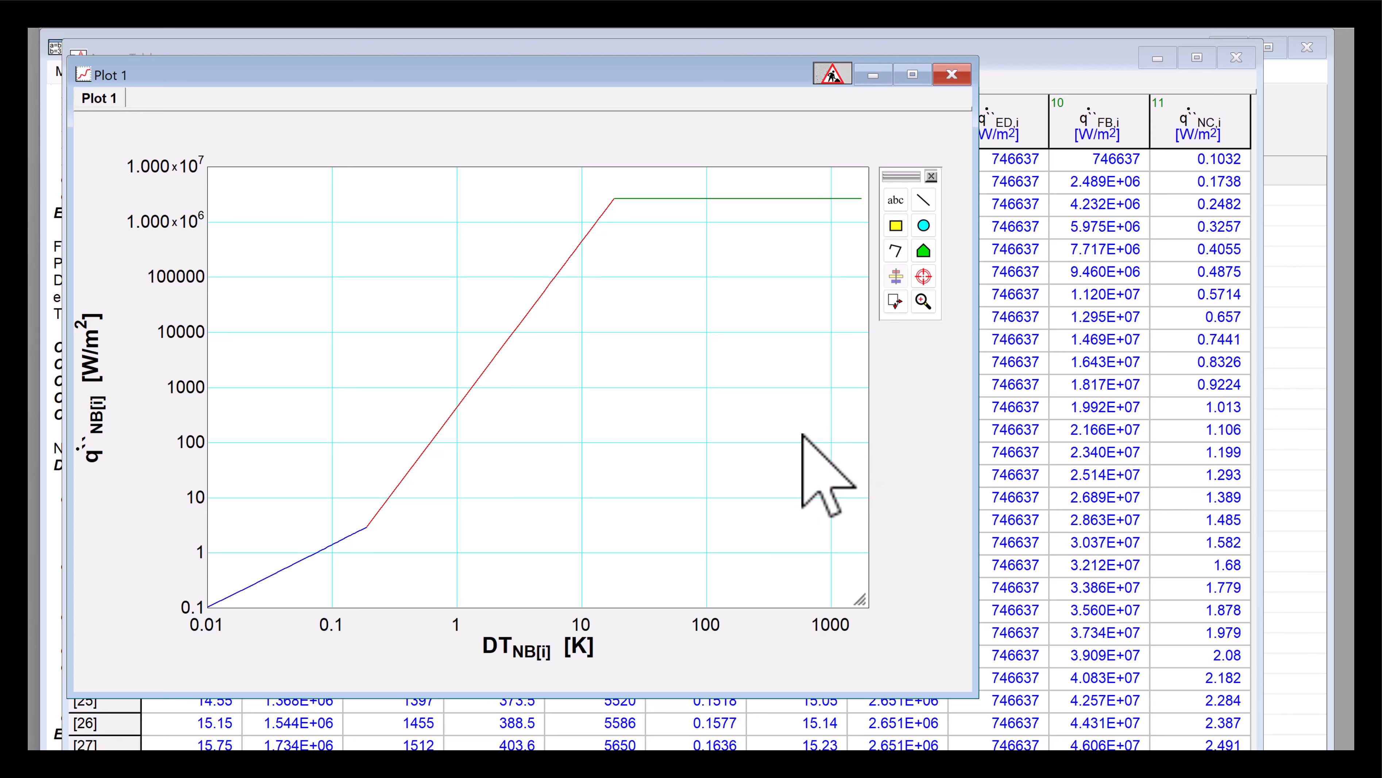
{"action": "left_click", "coordinate": [524, 316]}
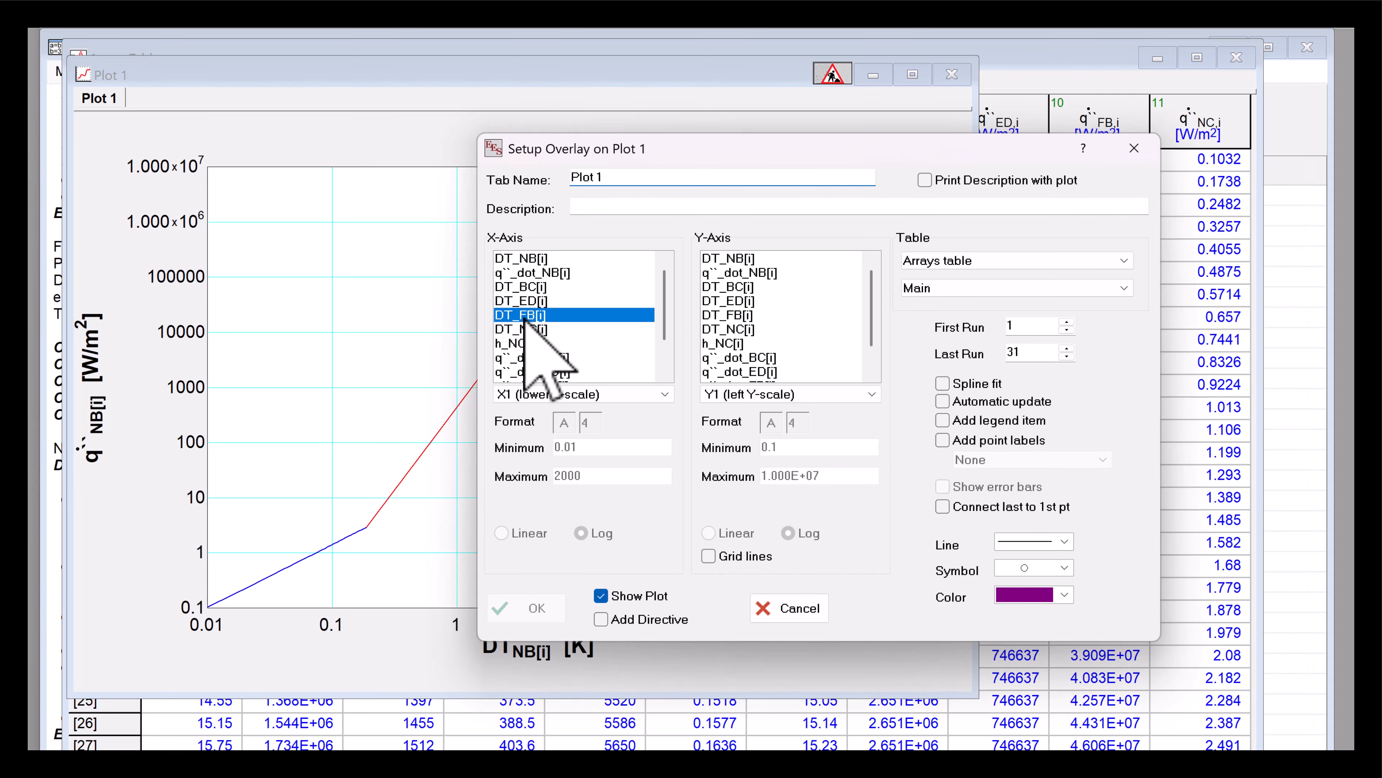
{"action": "scroll", "coordinate": [779, 370], "scroll_direction": "down", "scroll_amount": 2}
{"action": "left_click", "coordinate": [770, 358]}
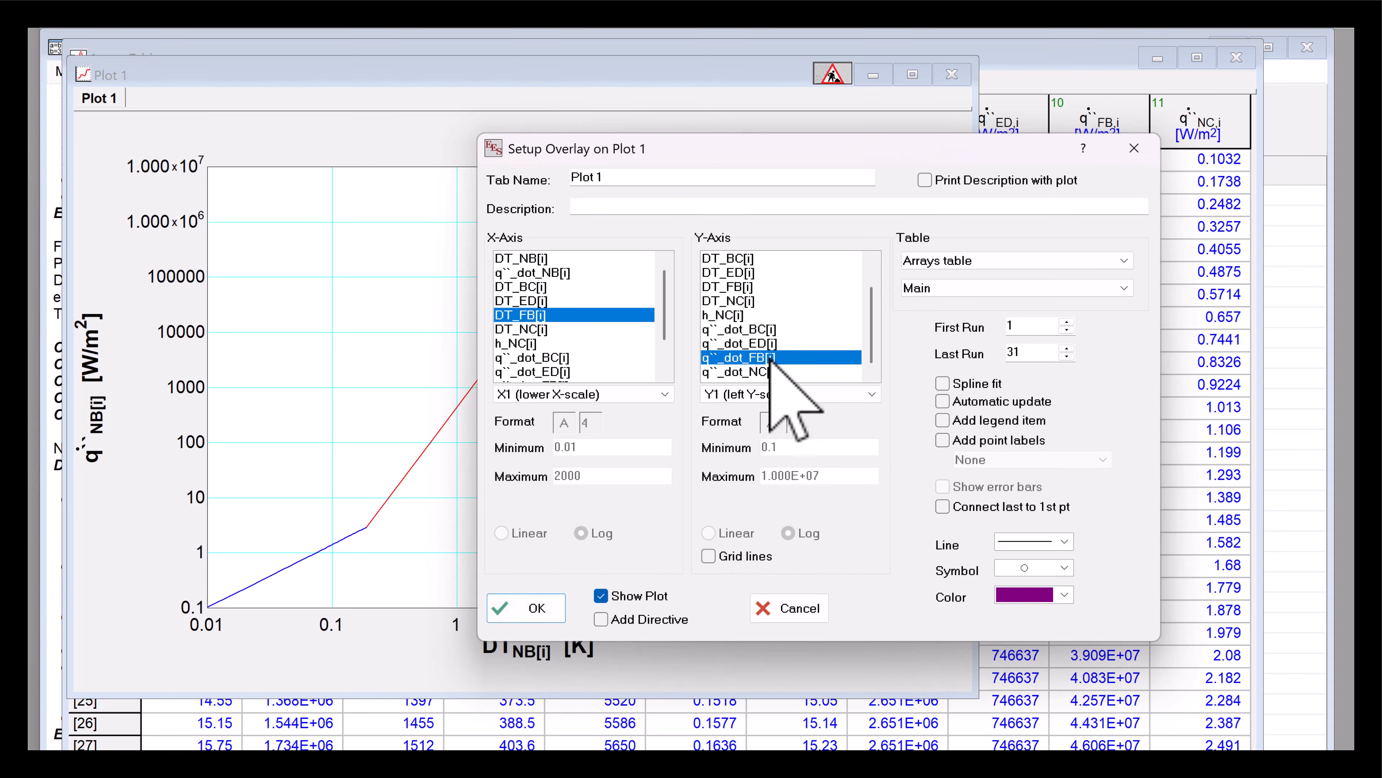
{"action": "left_click", "coordinate": [1027, 568]}
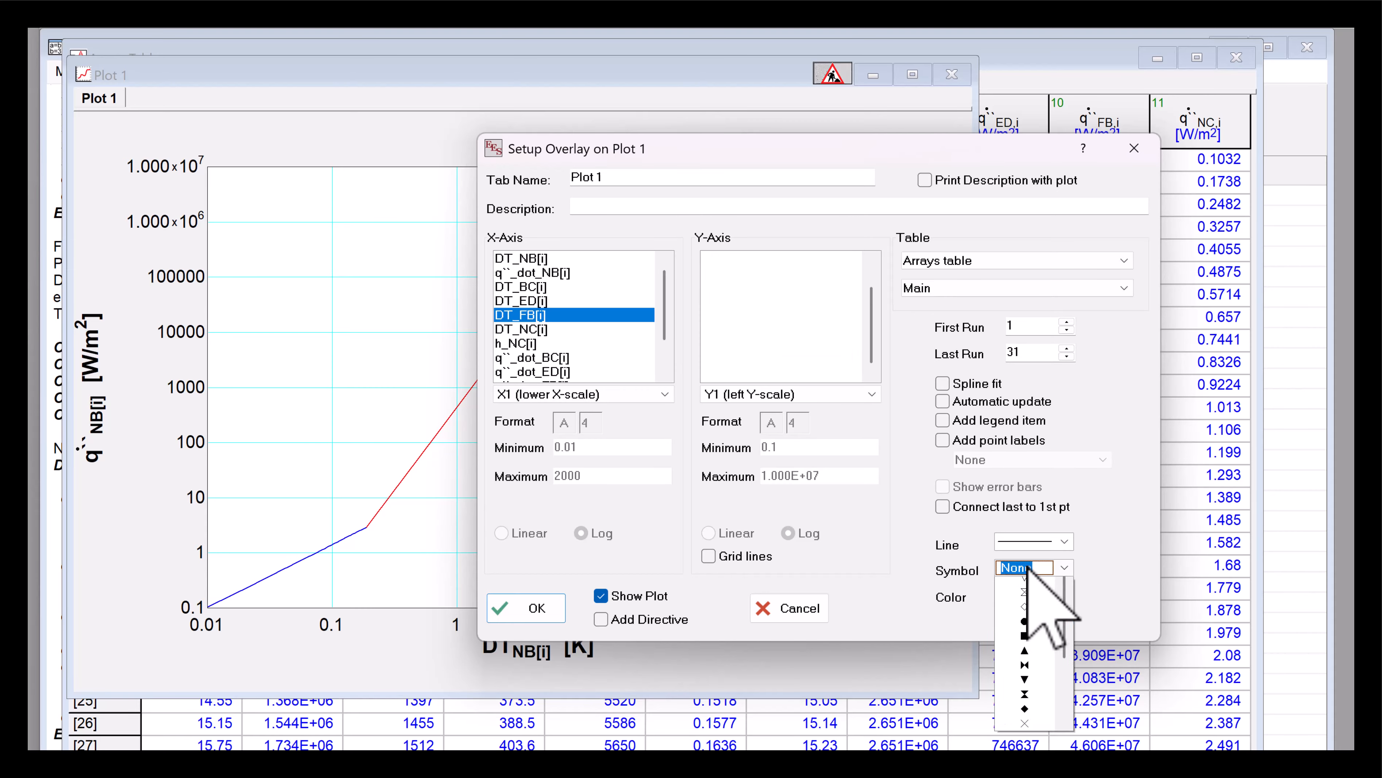
{"action": "left_click", "coordinate": [1029, 567]}
{"action": "left_click", "coordinate": [1032, 595]}
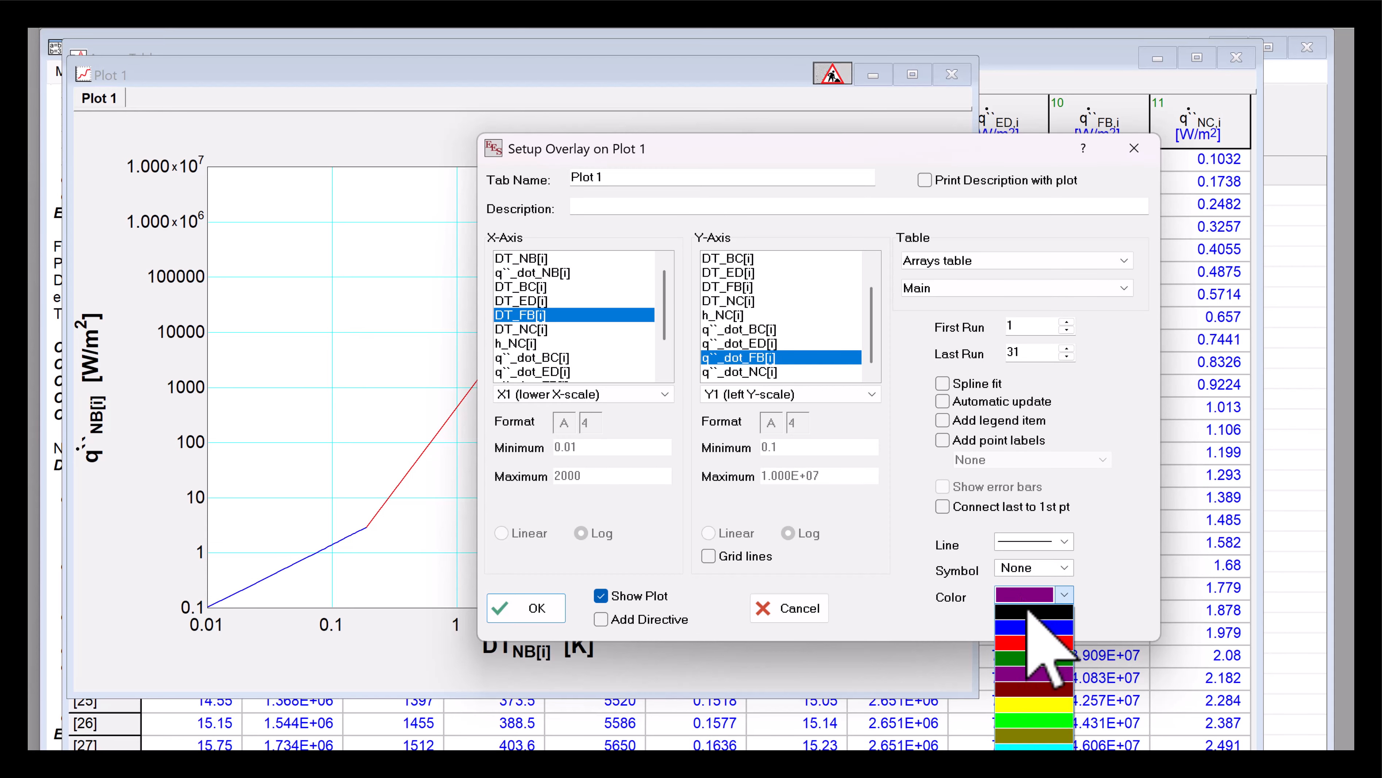
{"action": "left_click", "coordinate": [1030, 722]}
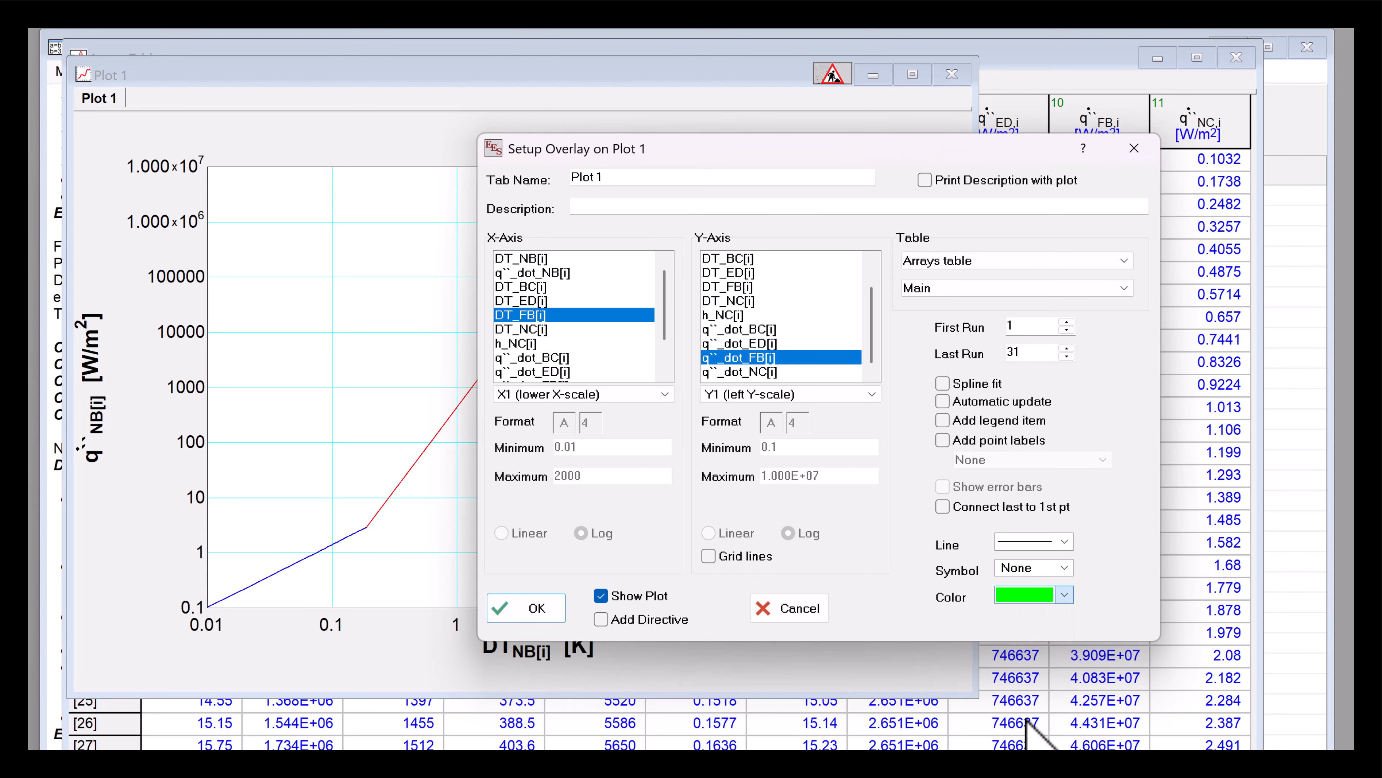
{"action": "left_click", "coordinate": [546, 602]}
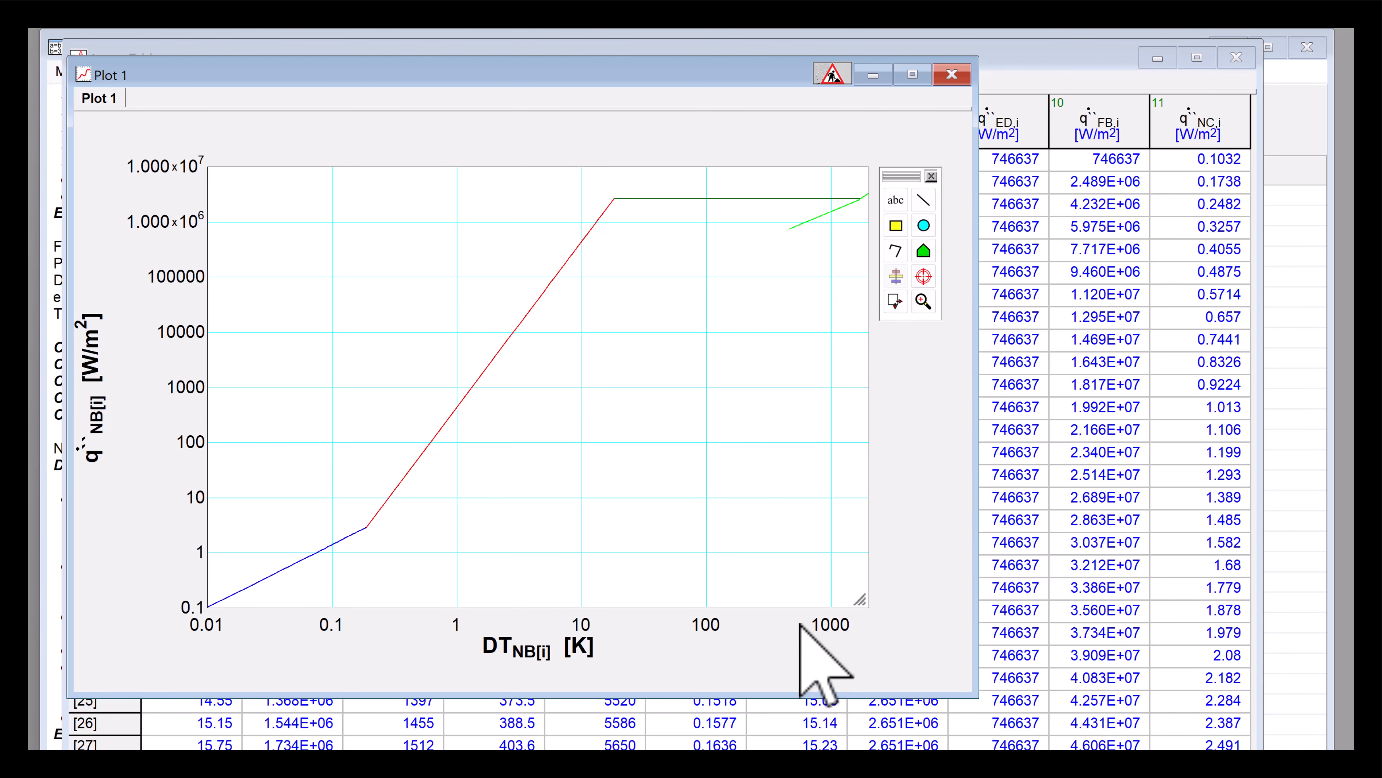
- Set the x-axis maximum to 10000
{"action": "double_click", "coordinate": [809, 634]}
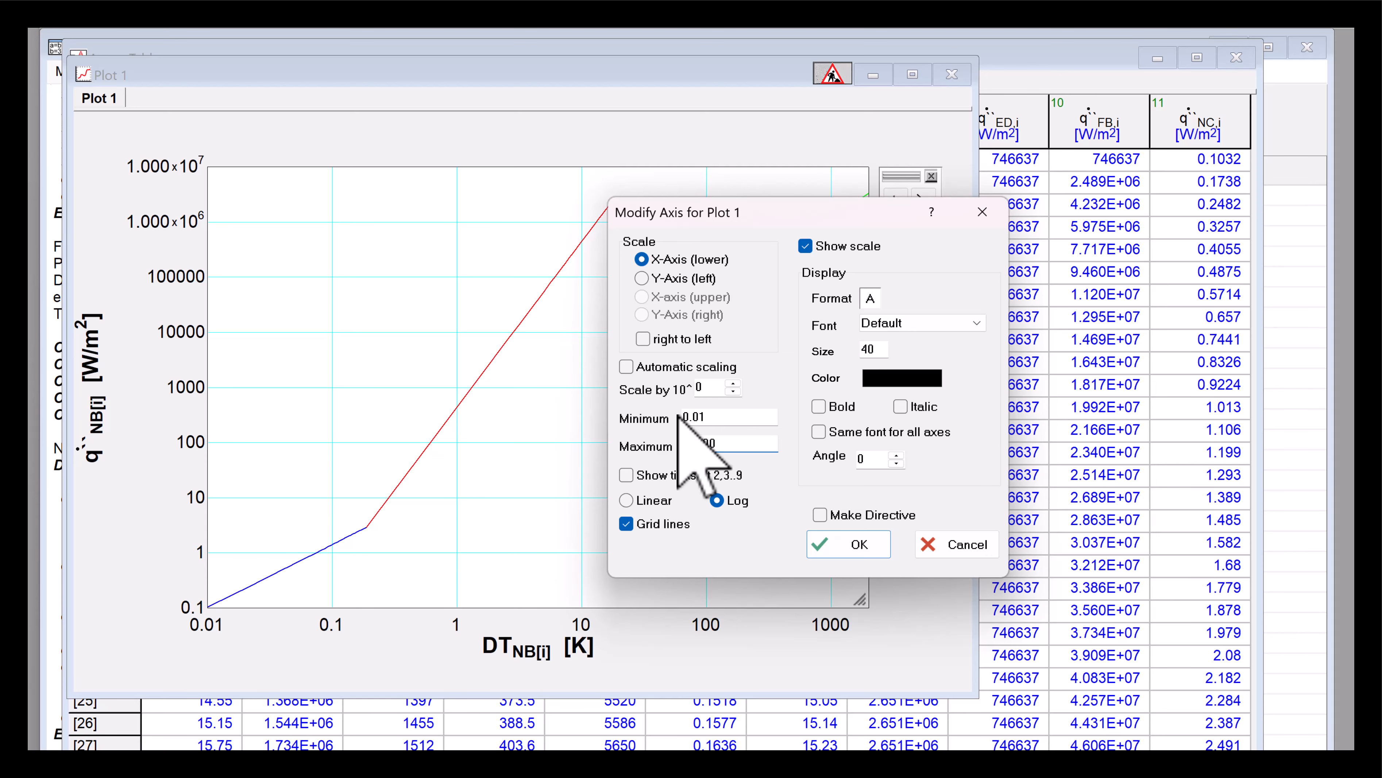
{"action": "key", "text": "Return"}
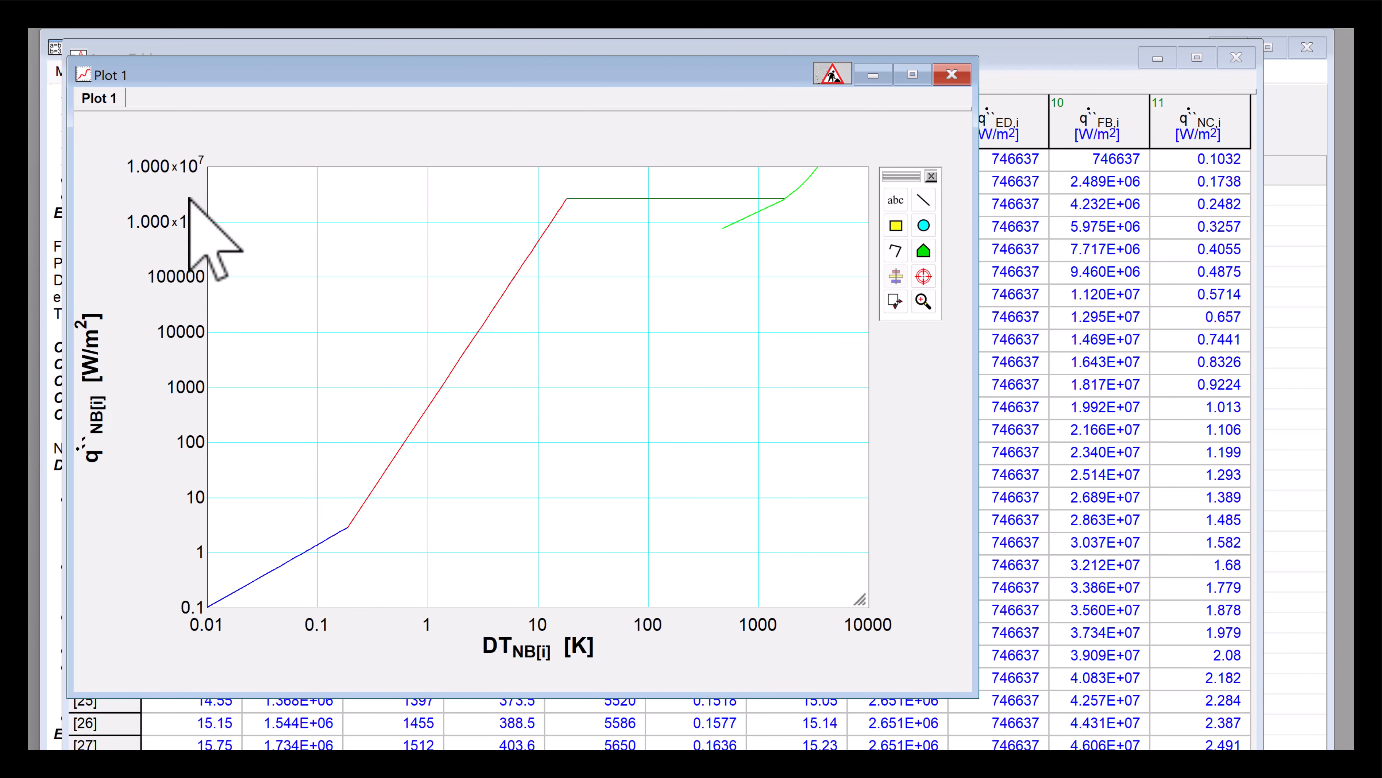
- Set the y-axis maximum to 1E+09
{"action": "double_click", "coordinate": [193, 209]}
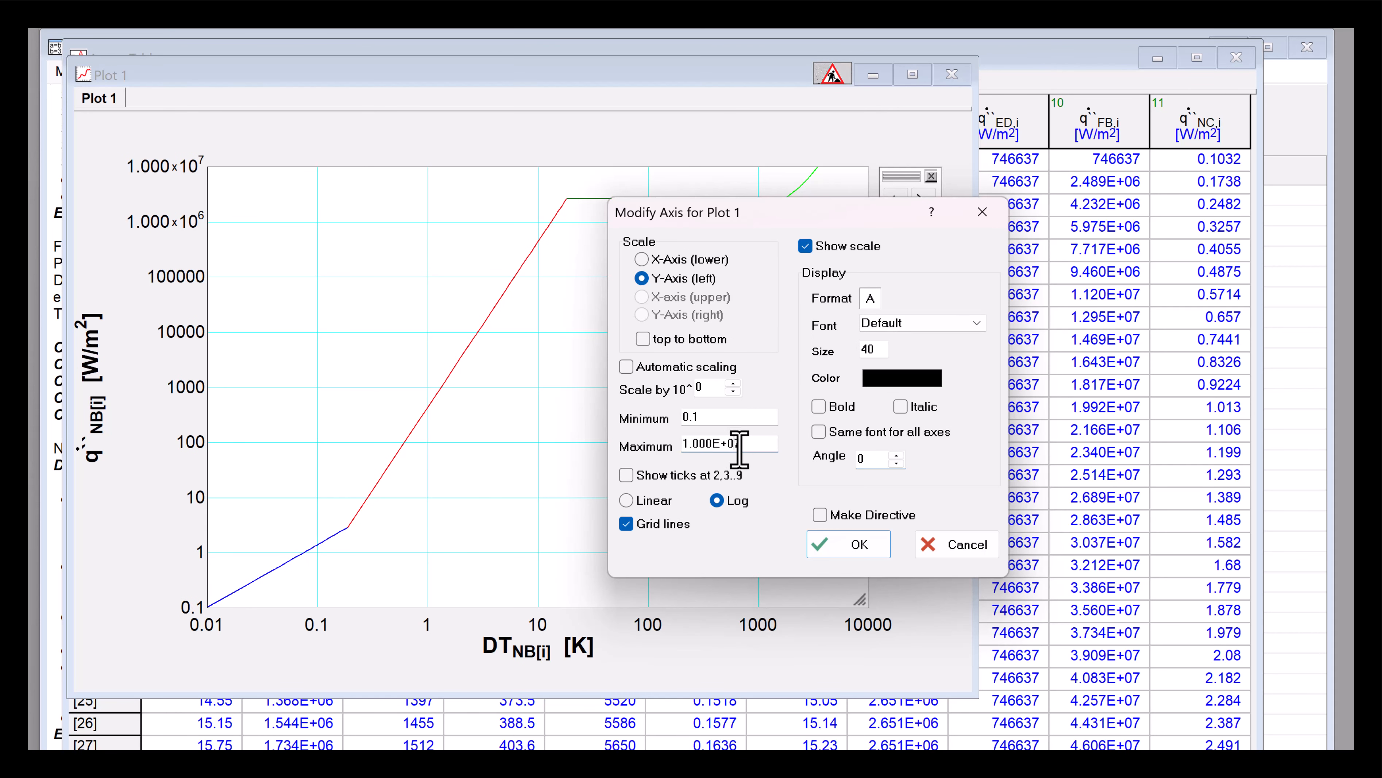
{"action": "left_click", "coordinate": [737, 448]}
{"action": "type", "text": "9"}
{"action": "key", "text": "Return"}
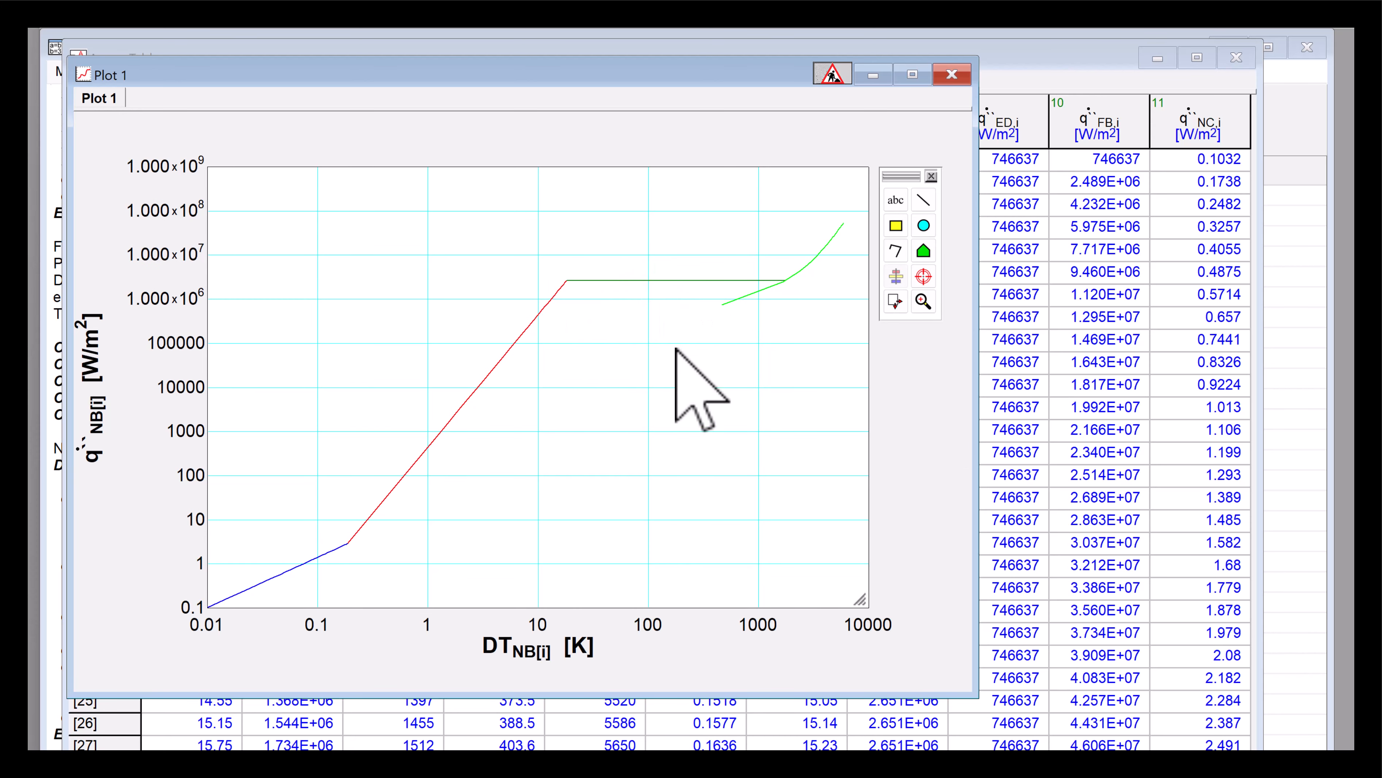
- Overlay q``_dot_ED[i] versus DT_ED[i] on the plot as a line with no symbols
{"action": "left_click", "coordinate": [376, 22]}
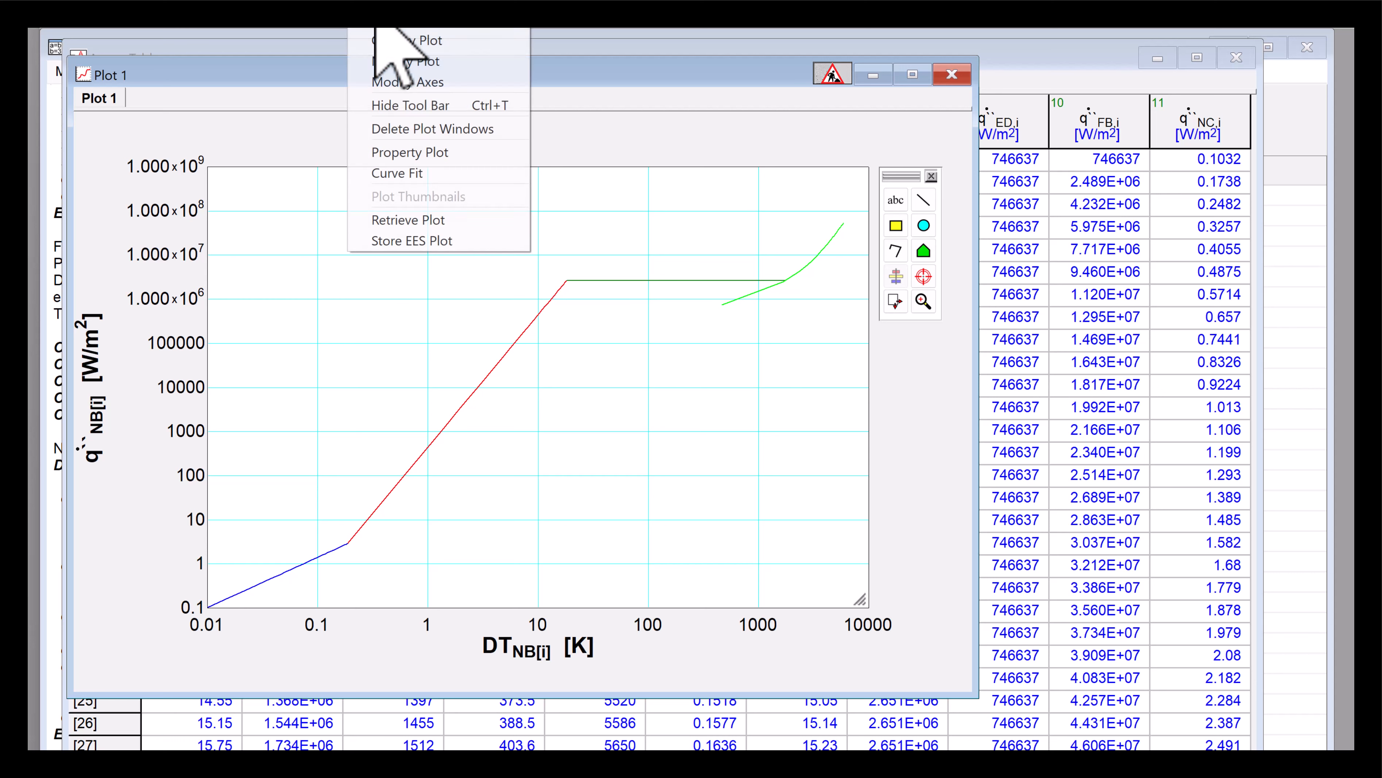
{"action": "left_click", "coordinate": [398, 43]}
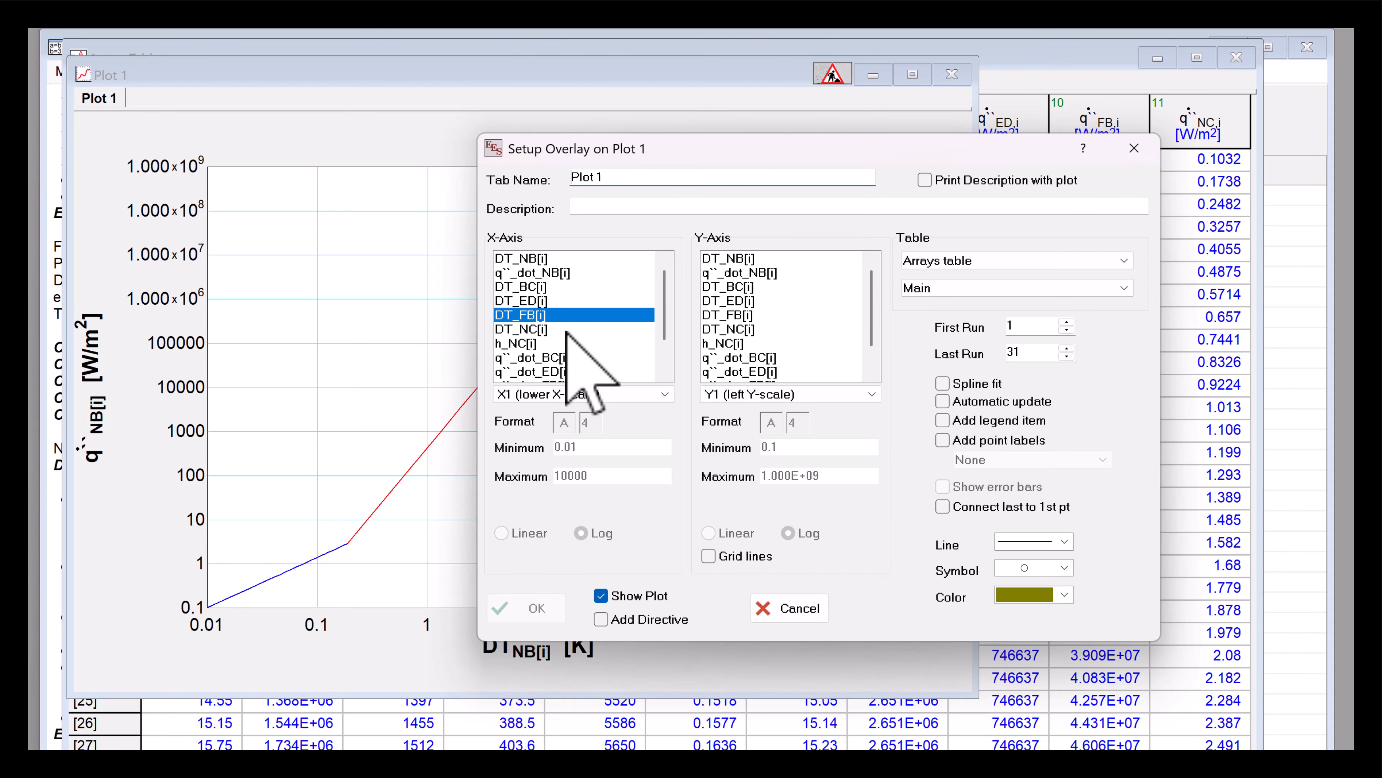
{"action": "left_click", "coordinate": [533, 300]}
{"action": "scroll", "coordinate": [768, 349], "scroll_direction": "down", "scroll_amount": 1}
{"action": "left_click", "coordinate": [766, 344]}
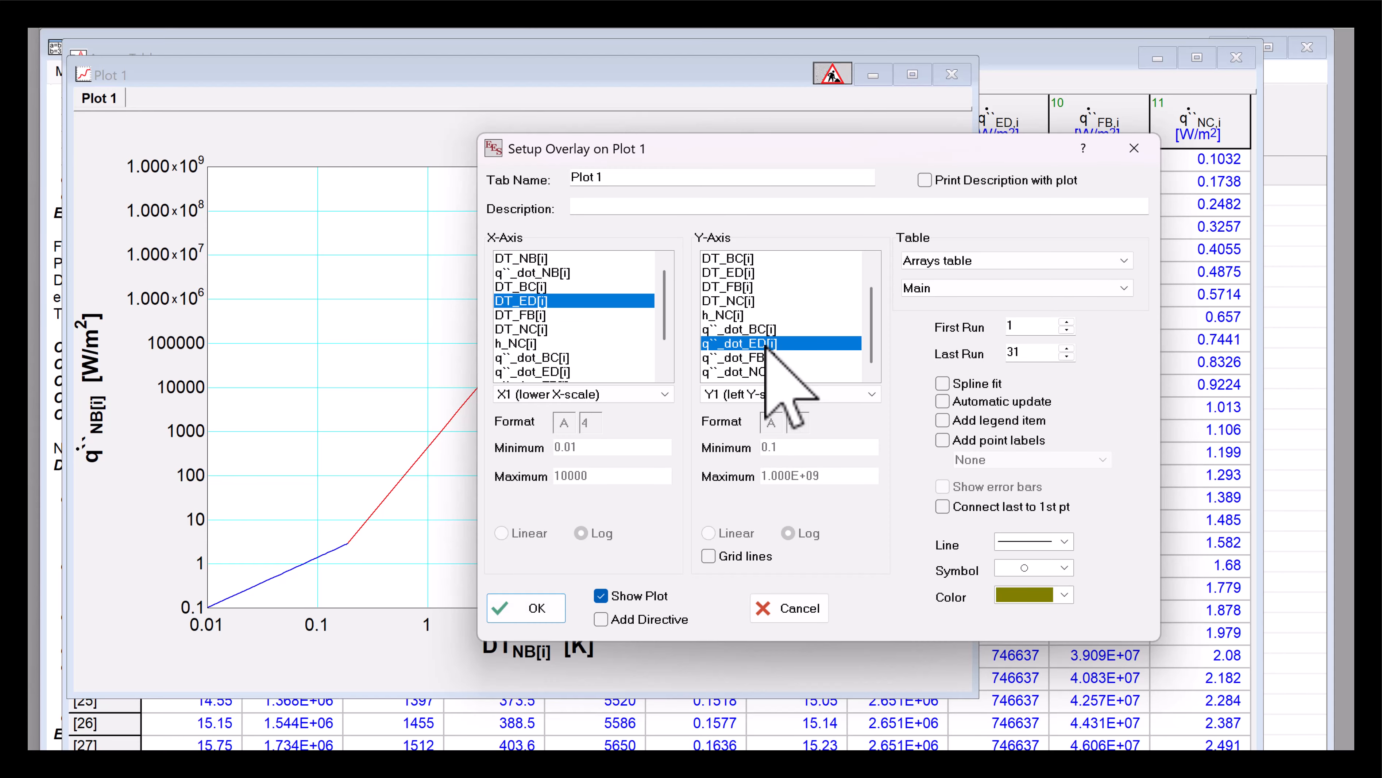
{"action": "left_click", "coordinate": [1029, 567]}
{"action": "left_click", "coordinate": [1016, 578]}
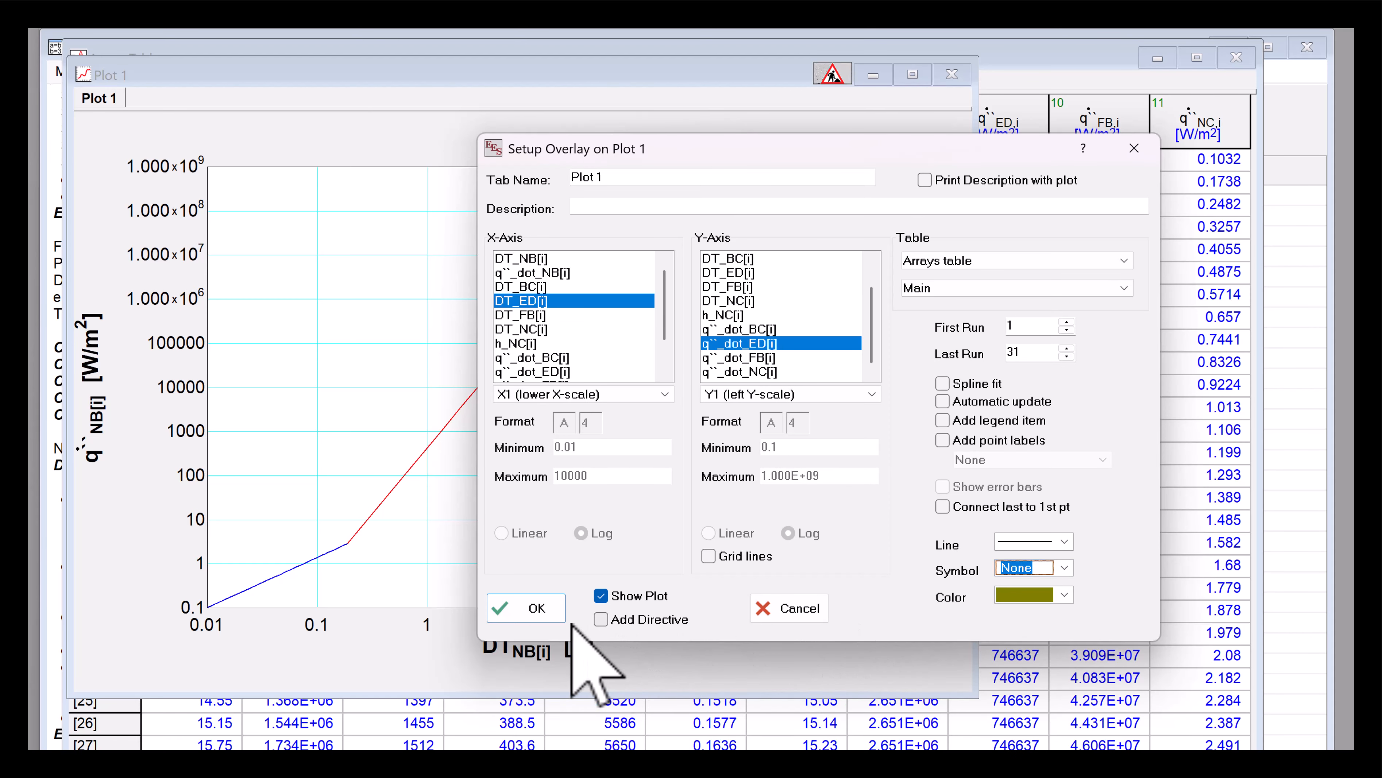
{"action": "left_click", "coordinate": [529, 610]}
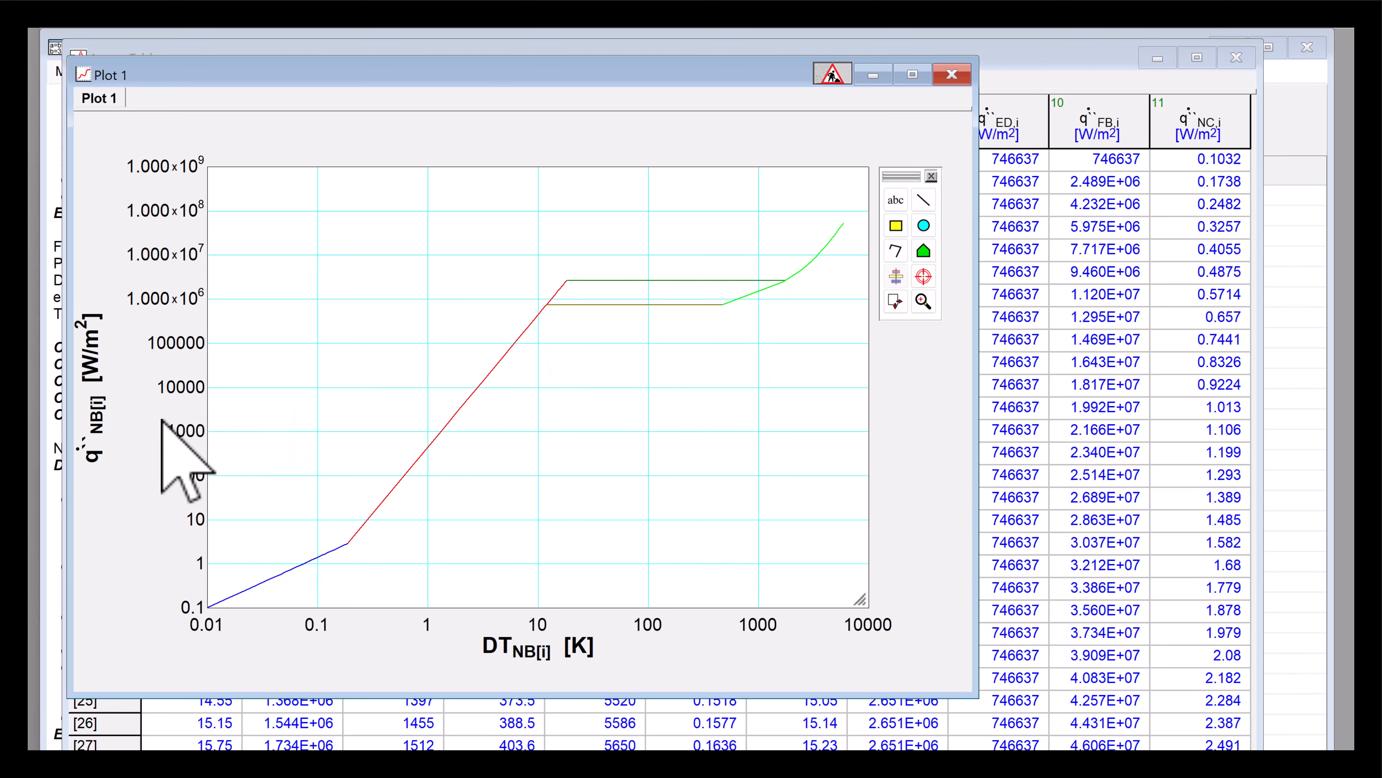
- Change the y-axis number format to exponential with 0 digits
{"action": "double_click", "coordinate": [185, 371]}
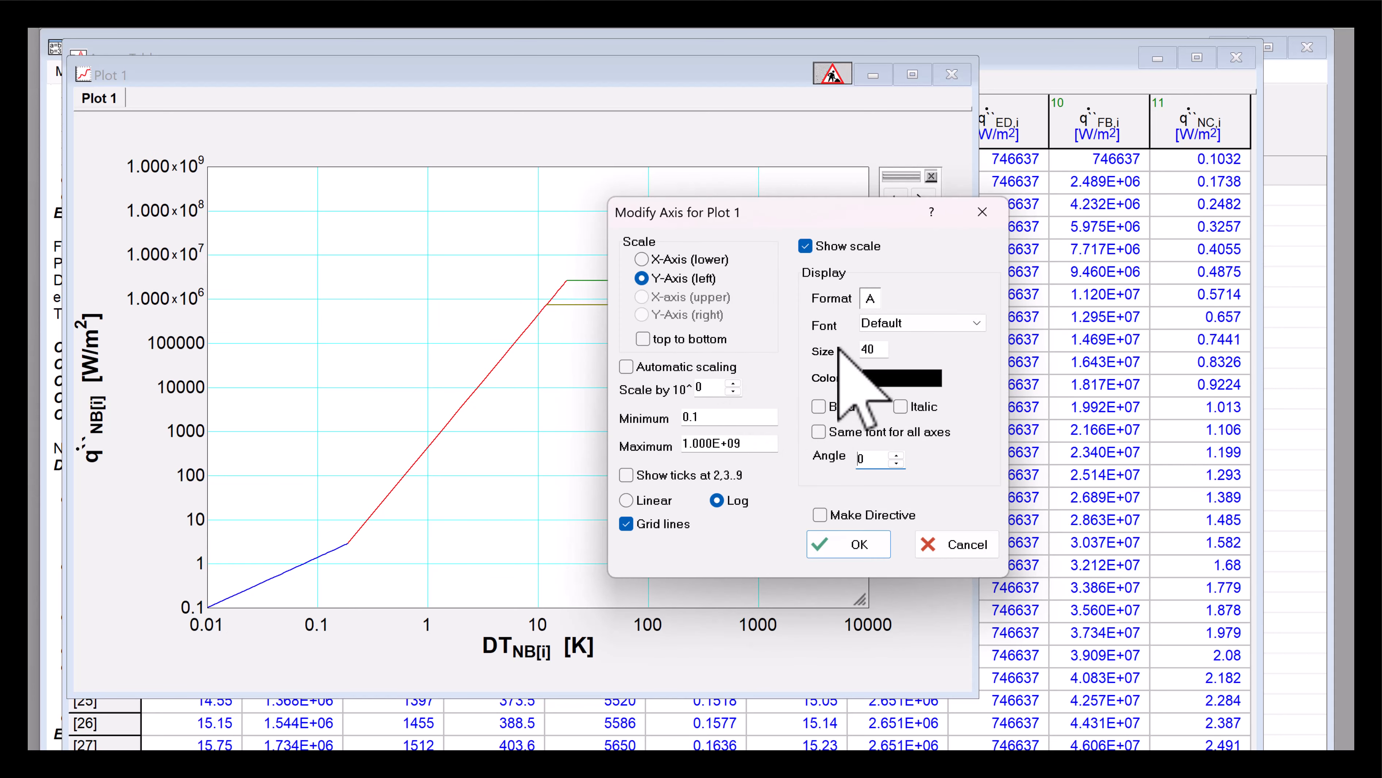
{"action": "left_click", "coordinate": [870, 298]}
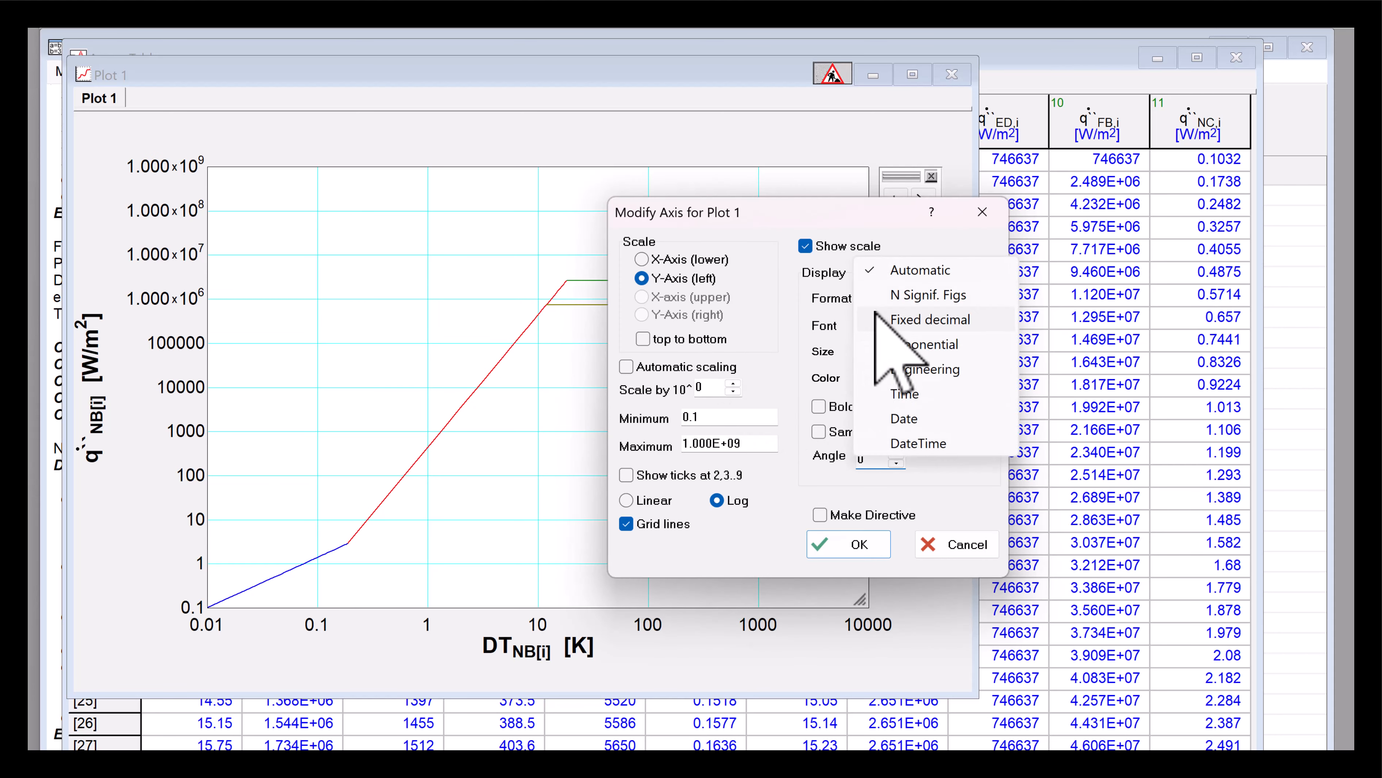
{"action": "left_click", "coordinate": [915, 345]}
{"action": "left_click", "coordinate": [899, 300]}
{"action": "left_click", "coordinate": [917, 270]}
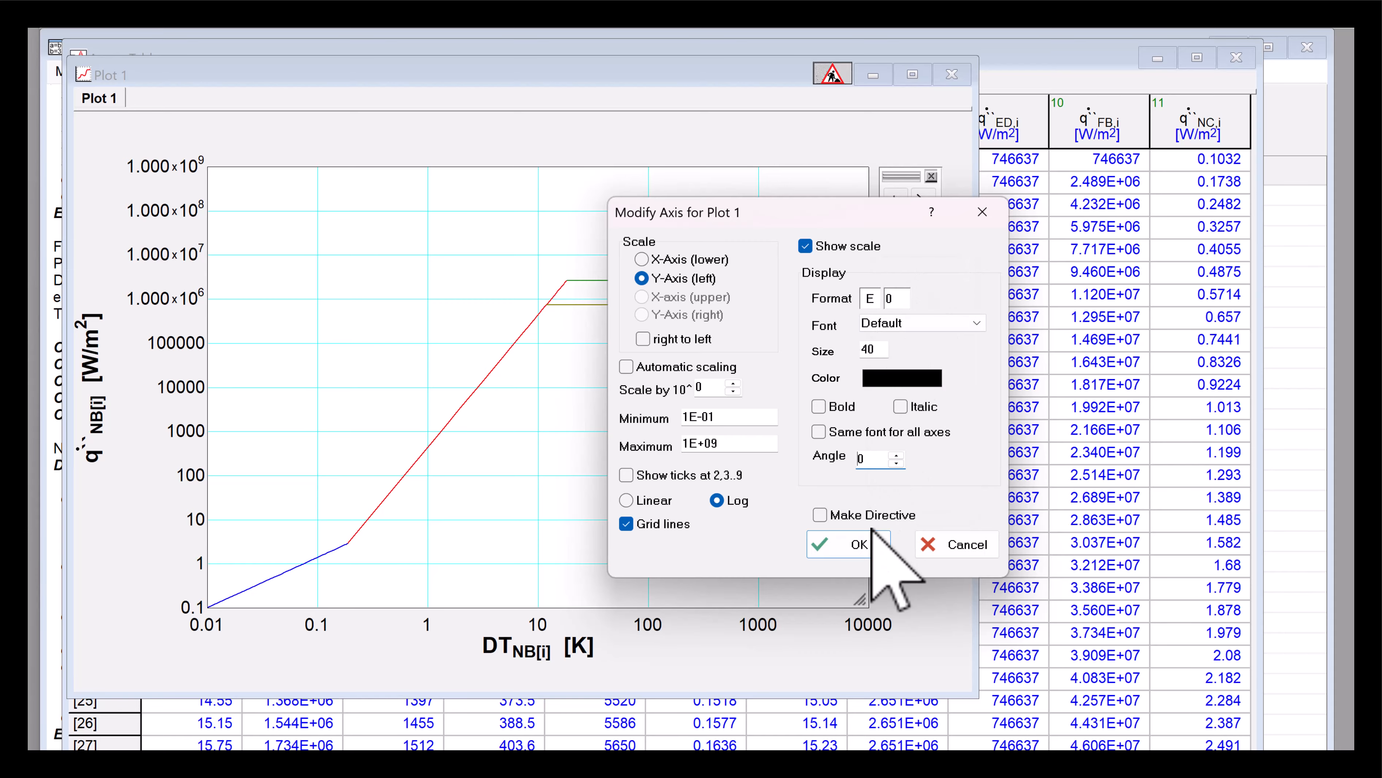
{"action": "left_click", "coordinate": [866, 545]}
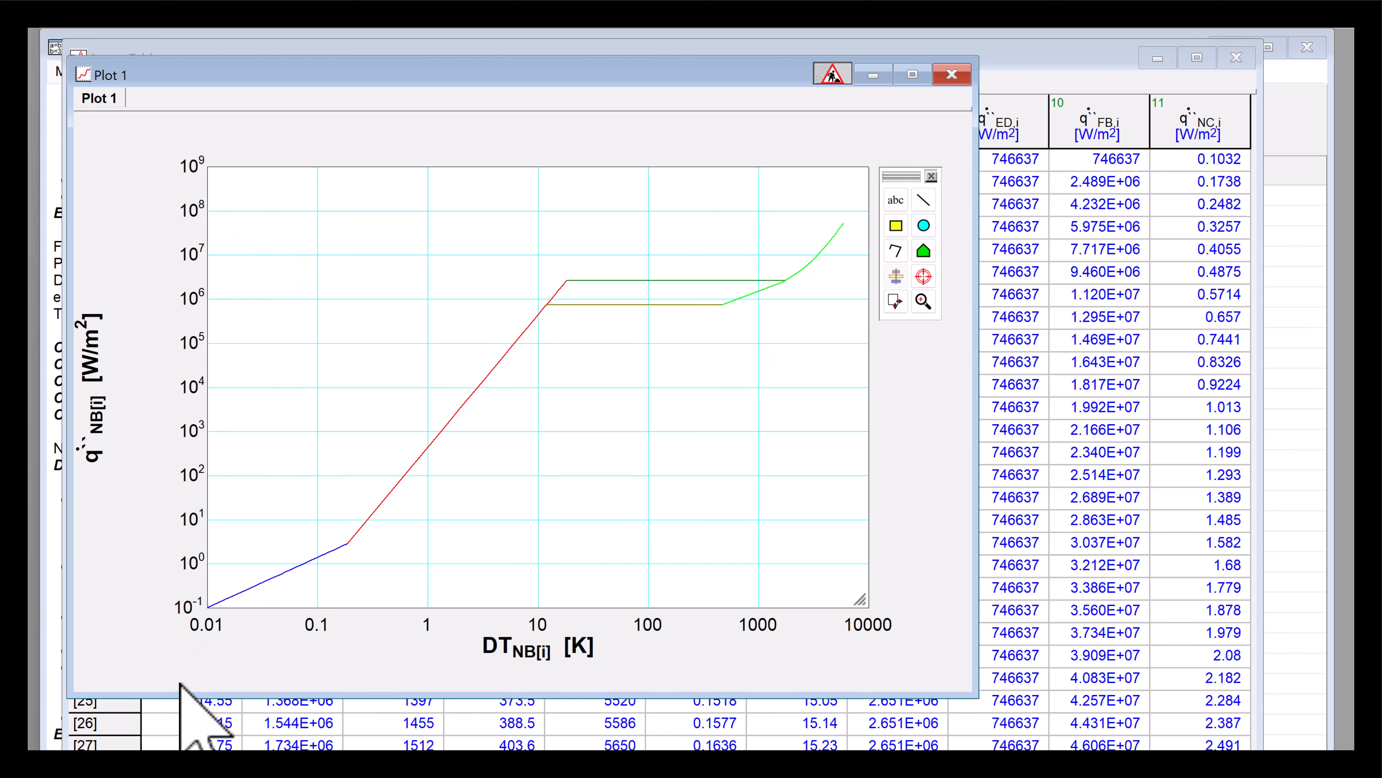
- Reposition the y-axis label and change its text to "Heat flux (W/m^2)"
{"action": "left_click_drag", "start_coordinate": [86, 443], "coordinate": [124, 431]}
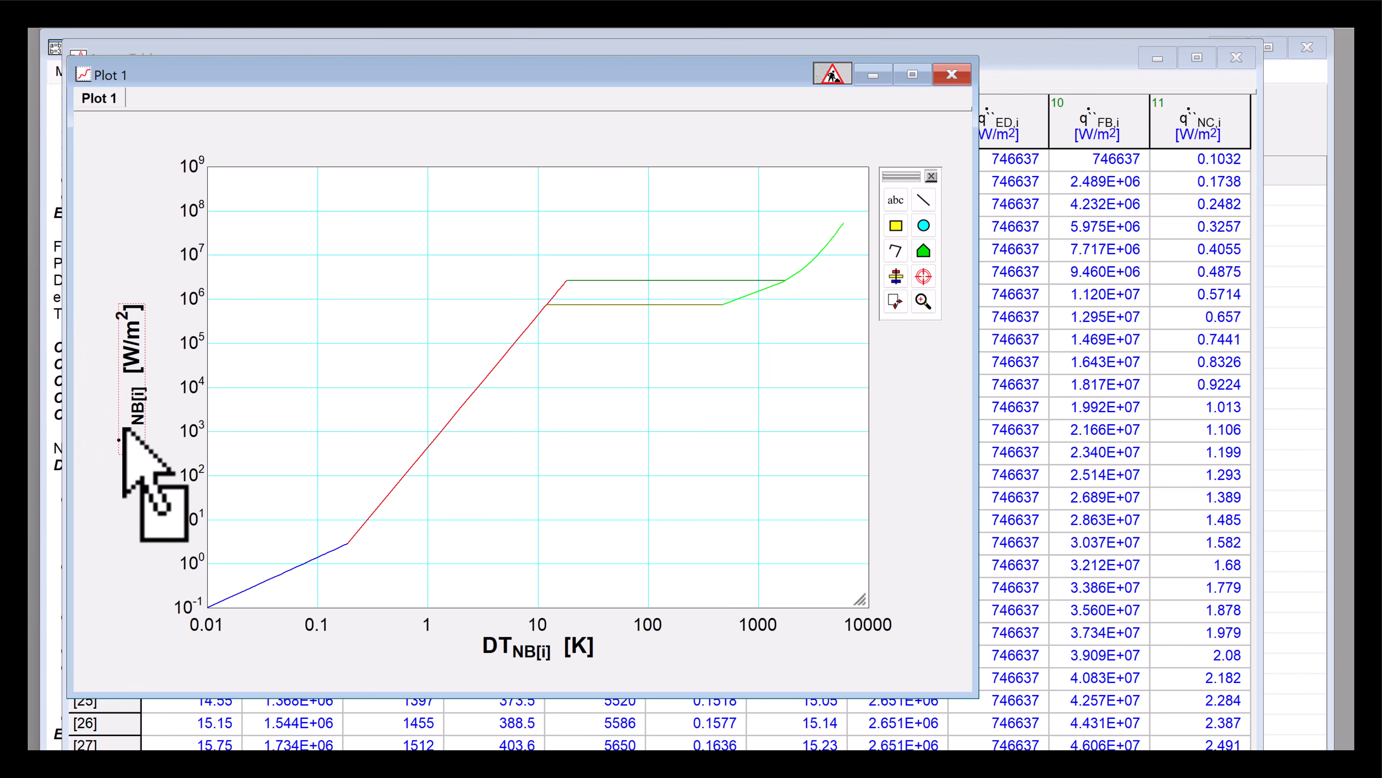
{"action": "double_click", "coordinate": [124, 431]}
{"action": "type", "text": "Heat flux (W/m^2"}
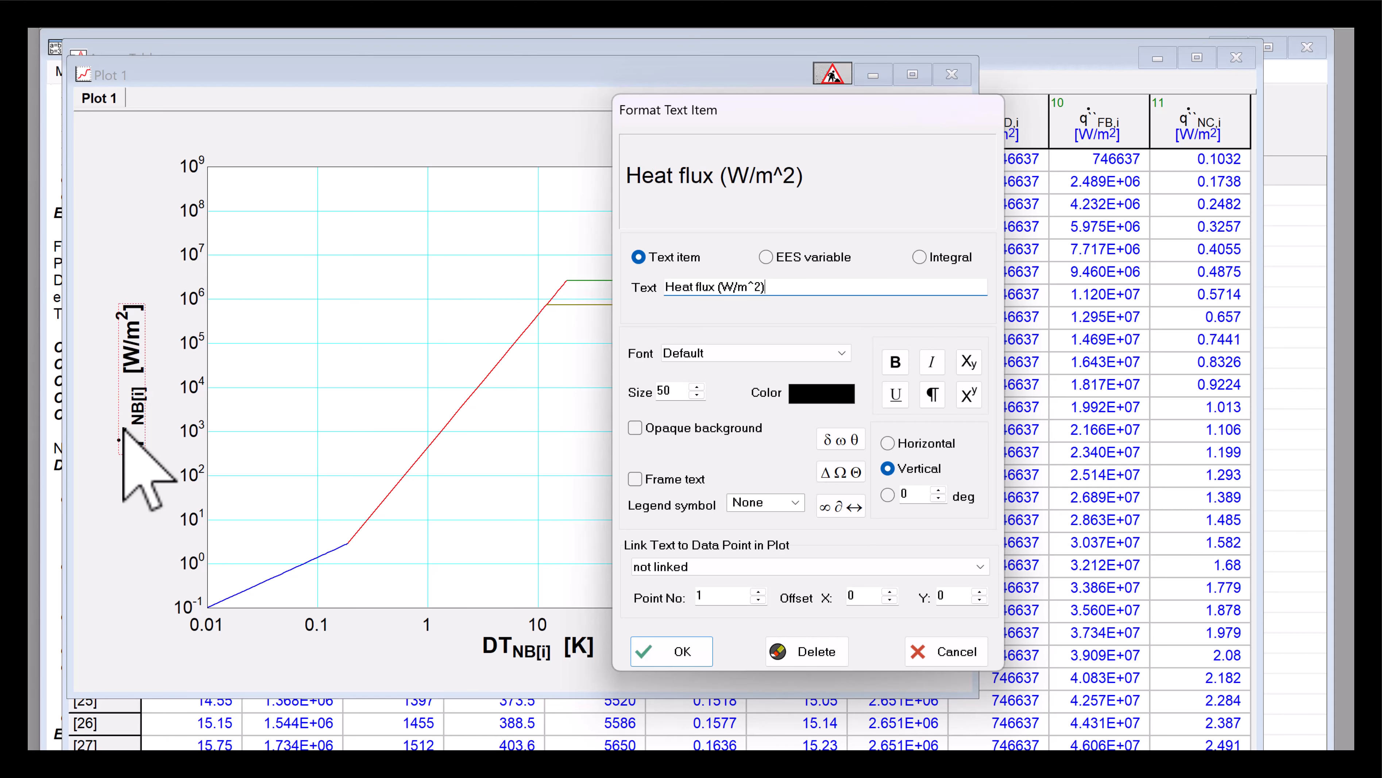
{"action": "key", "text": "Return"}
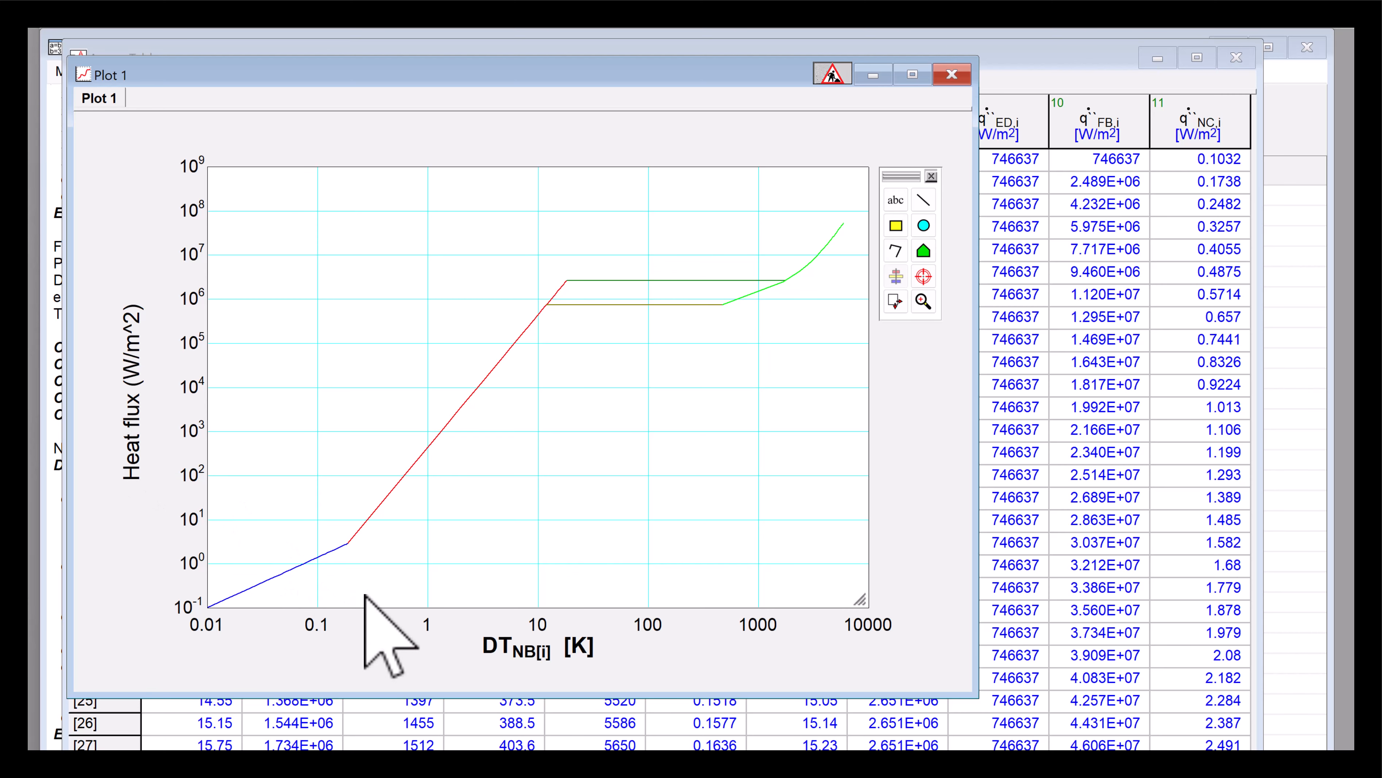
- Change the x-axis label text to "Excess temperature (K)"
{"action": "left_click", "coordinate": [527, 656]}
{"action": "double_click", "coordinate": [528, 656]}
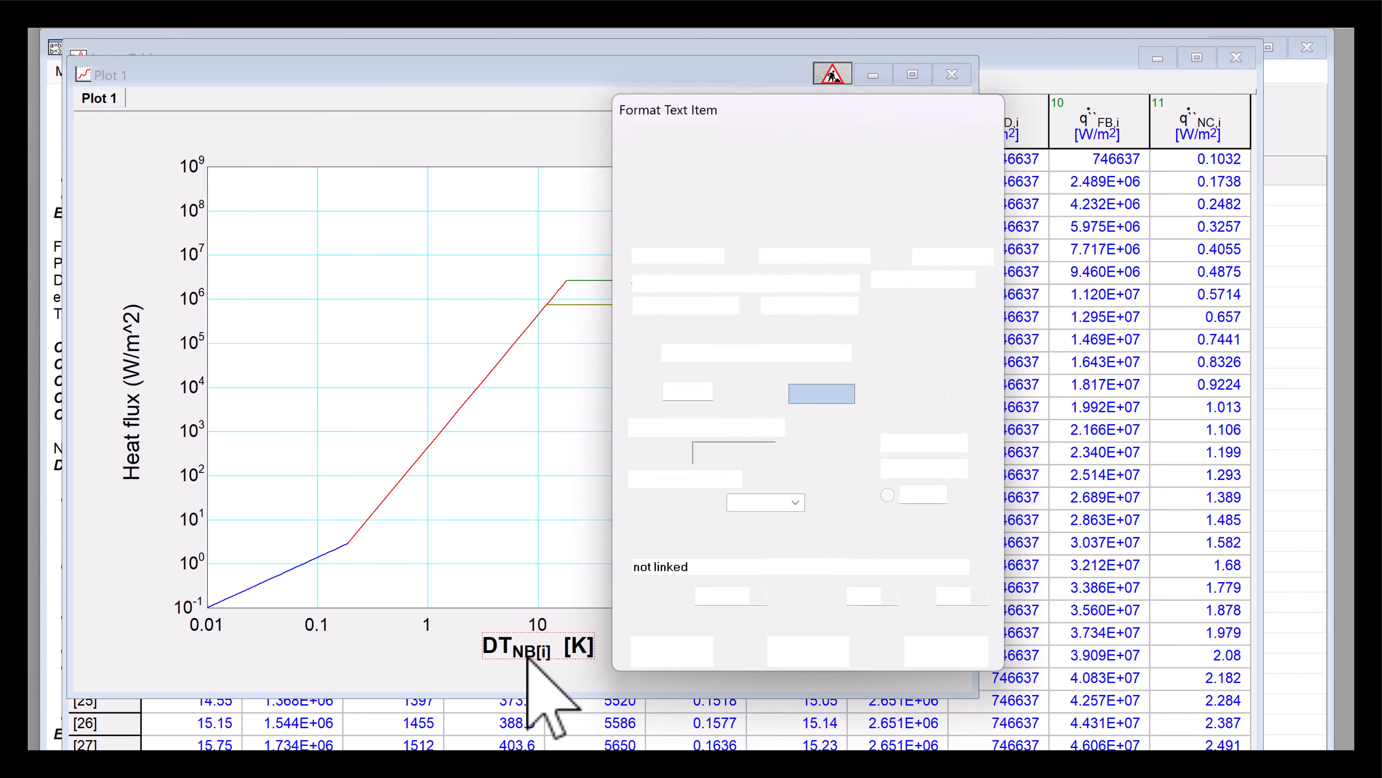
{"action": "type", "text": "Excess temperature (K"}
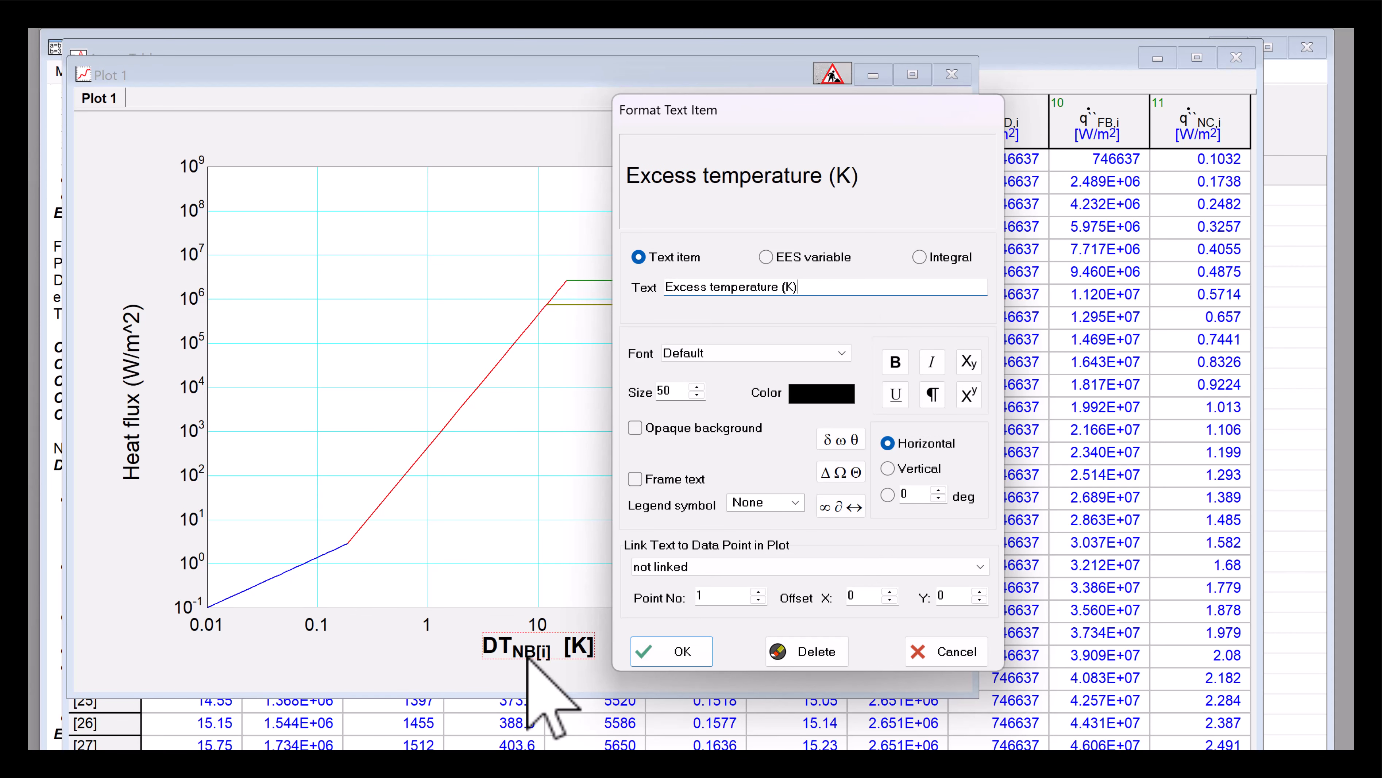
{"action": "key", "text": "Return"}
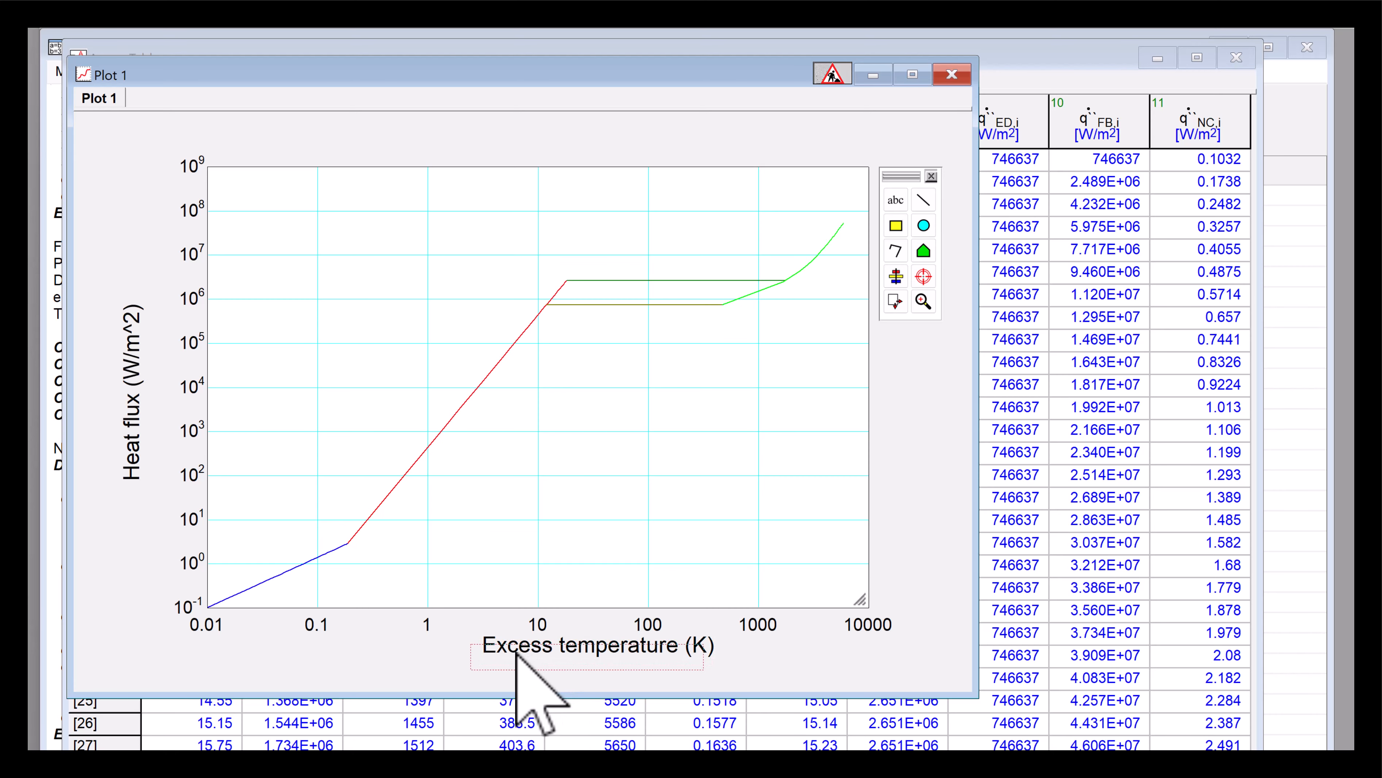
- Move the x-axis label slightly lower beneath the axis numbers
{"action": "left_click_drag", "start_coordinate": [528, 641], "coordinate": [516, 652]}
{"action": "left_click", "coordinate": [732, 663]}
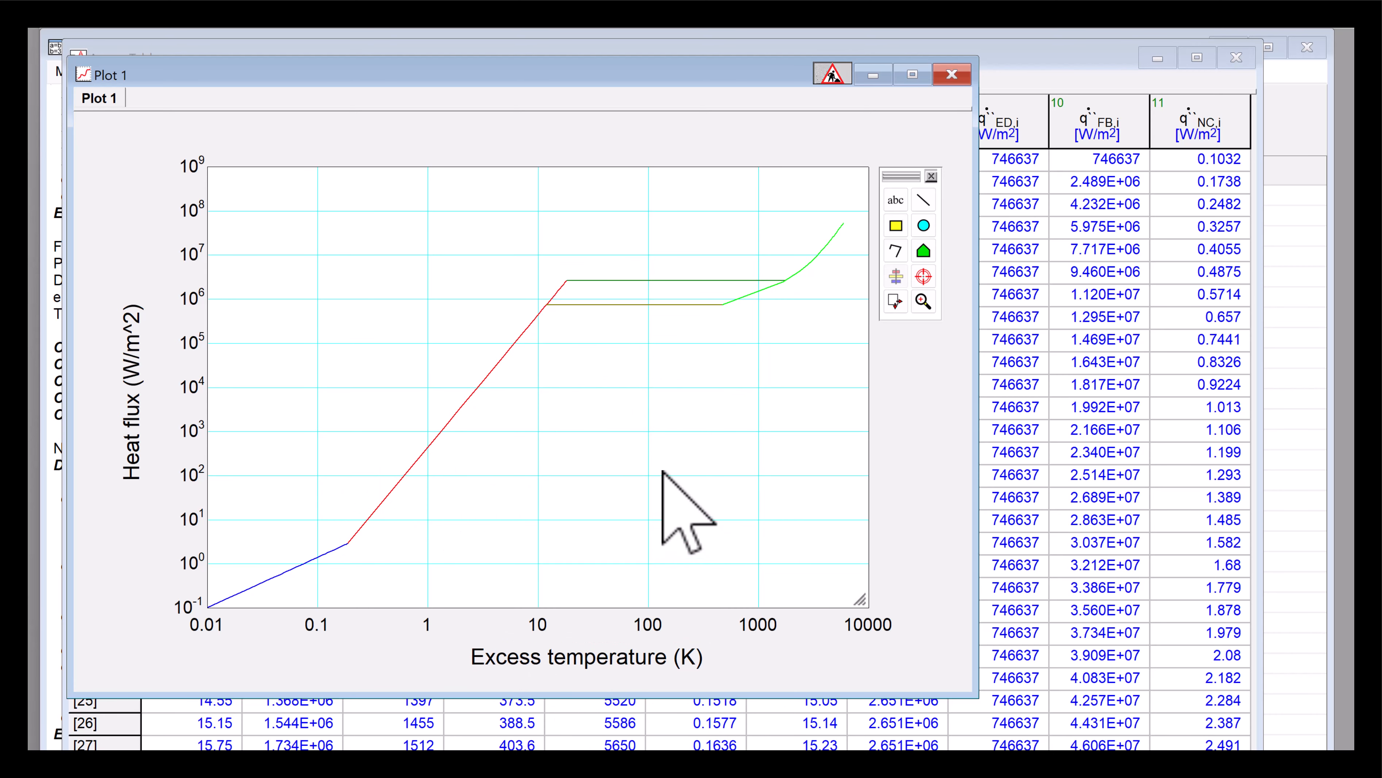
- Duplicate the plot into a new copy tab named Plot 1 (copy)
{"action": "double_click", "coordinate": [112, 103]}
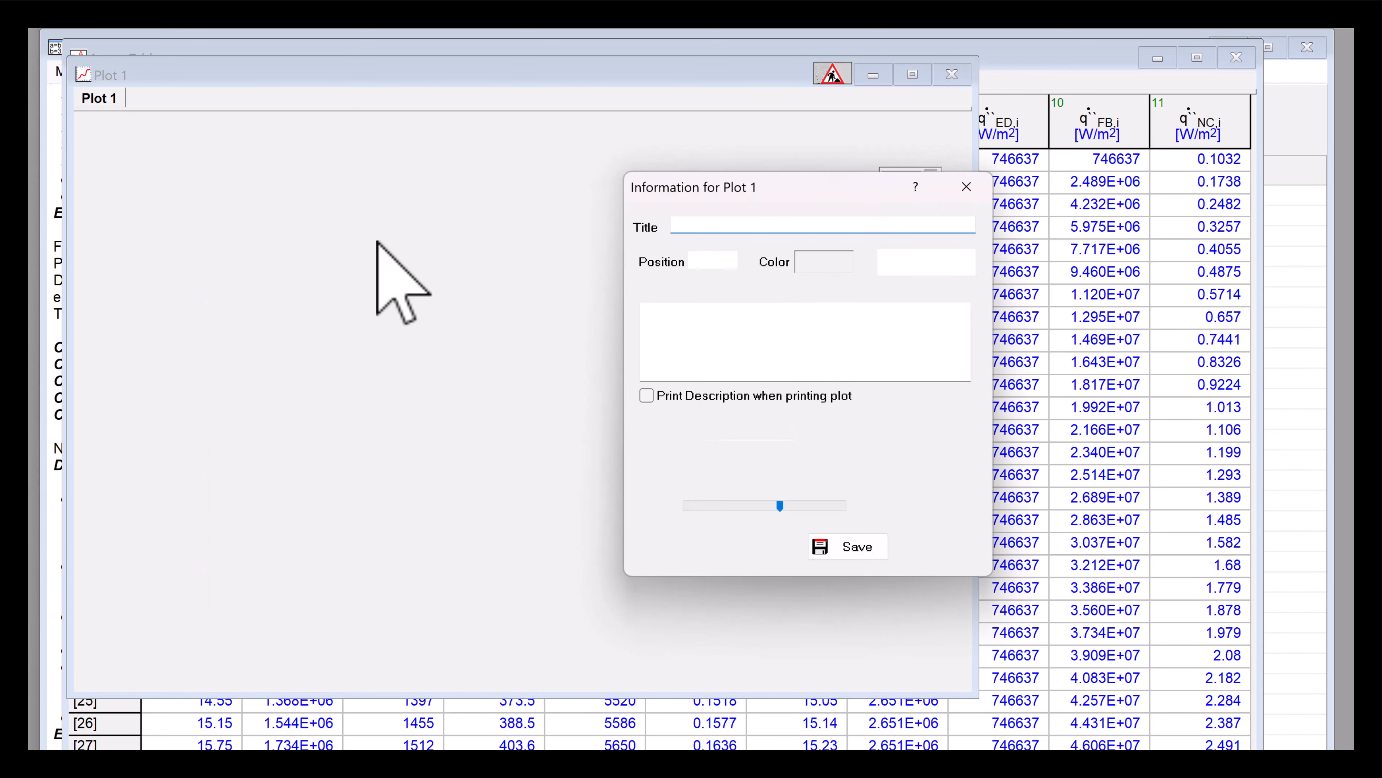
{"action": "left_click", "coordinate": [933, 263]}
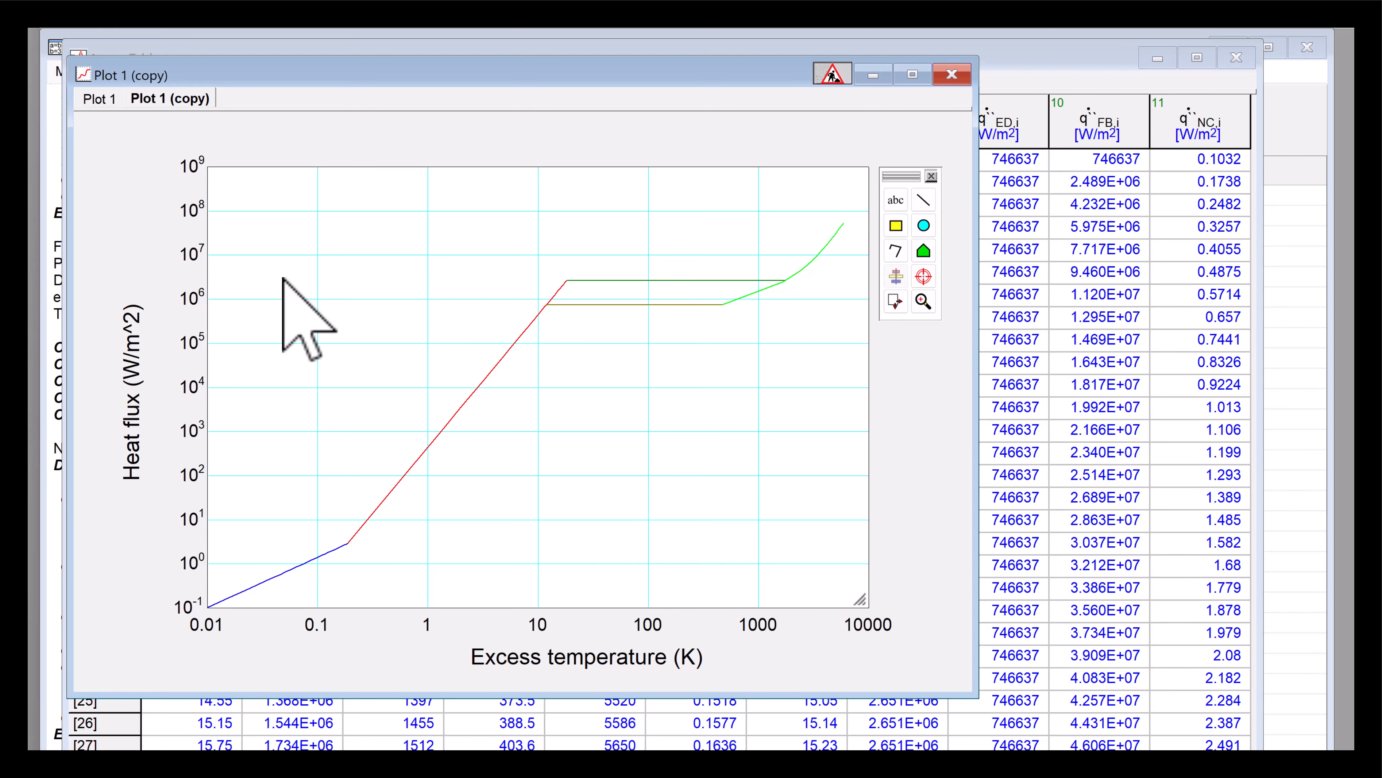
- In the copied plot, select all five plotted curves and enable automatic update for them
{"action": "double_click", "coordinate": [354, 322]}
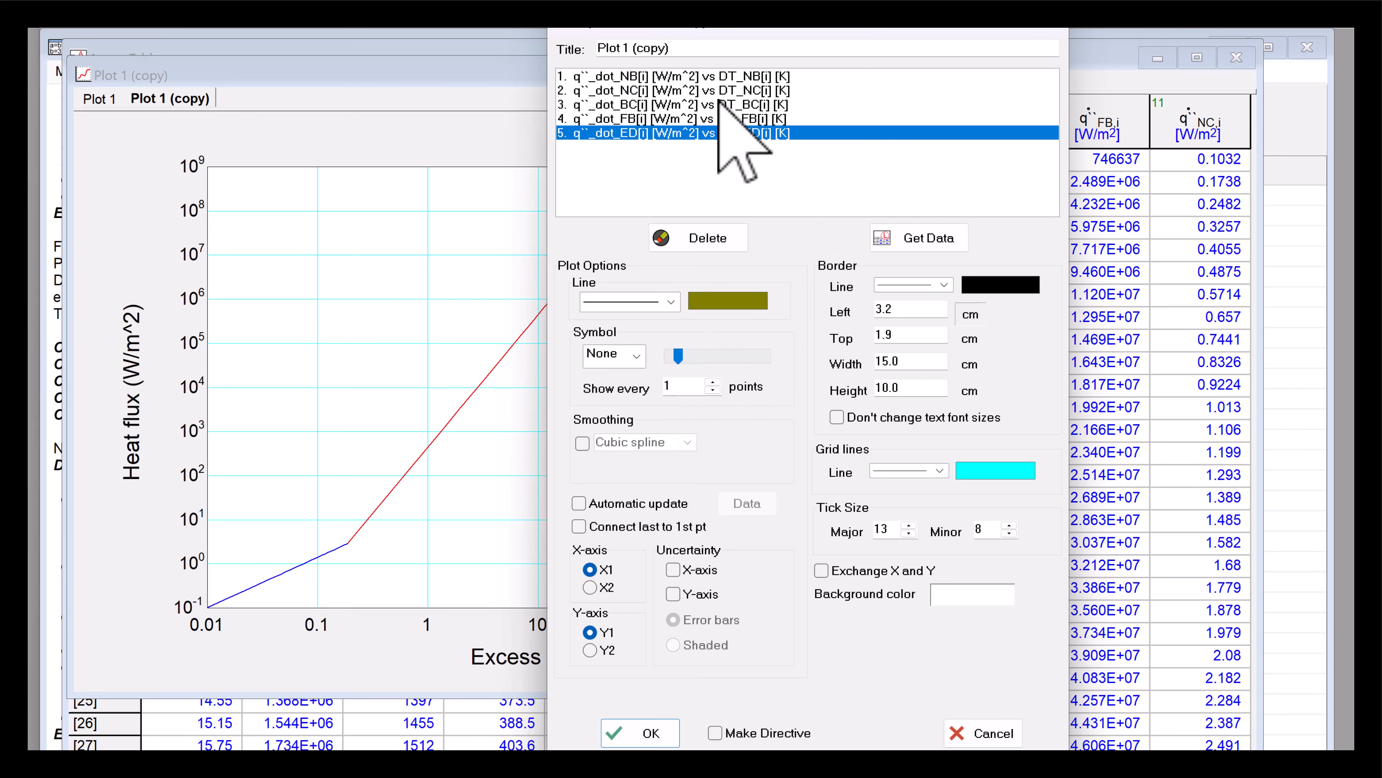
{"action": "left_click", "coordinate": [603, 77]}
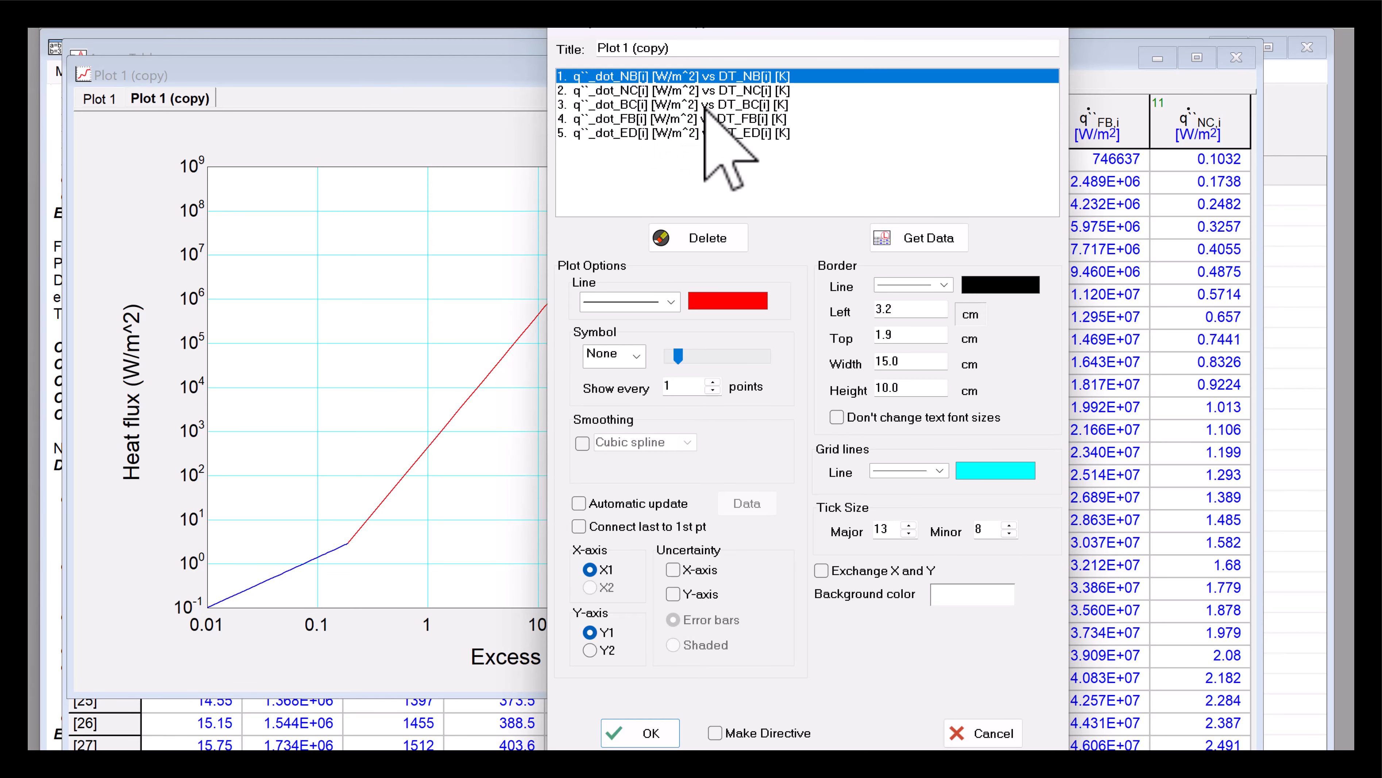
{"action": "key", "text": "shift+Down"}
{"action": "key", "text": "shift+Down"}
{"action": "key", "text": "shift+Down"}
{"action": "key", "text": "shift+Down"}
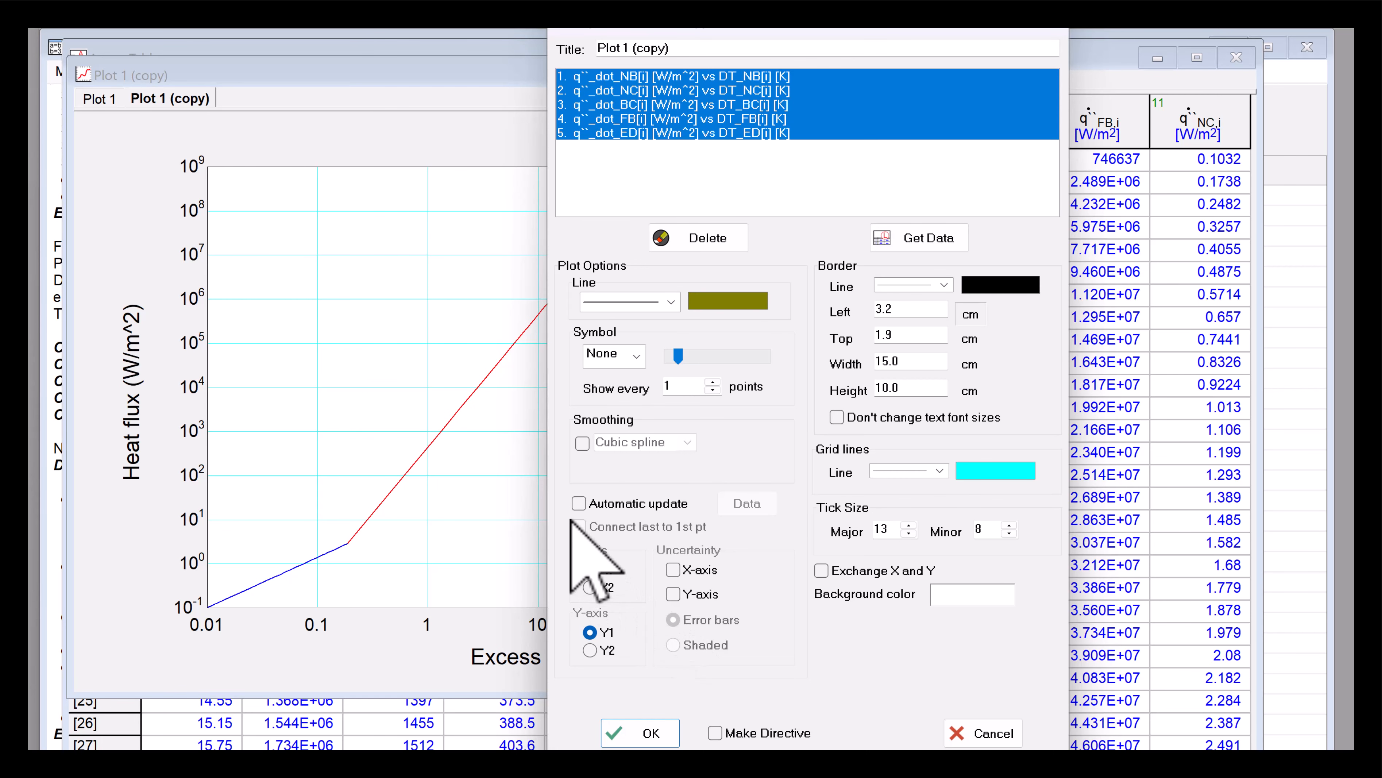
{"action": "left_click", "coordinate": [579, 504]}
{"action": "left_click", "coordinate": [651, 733]}
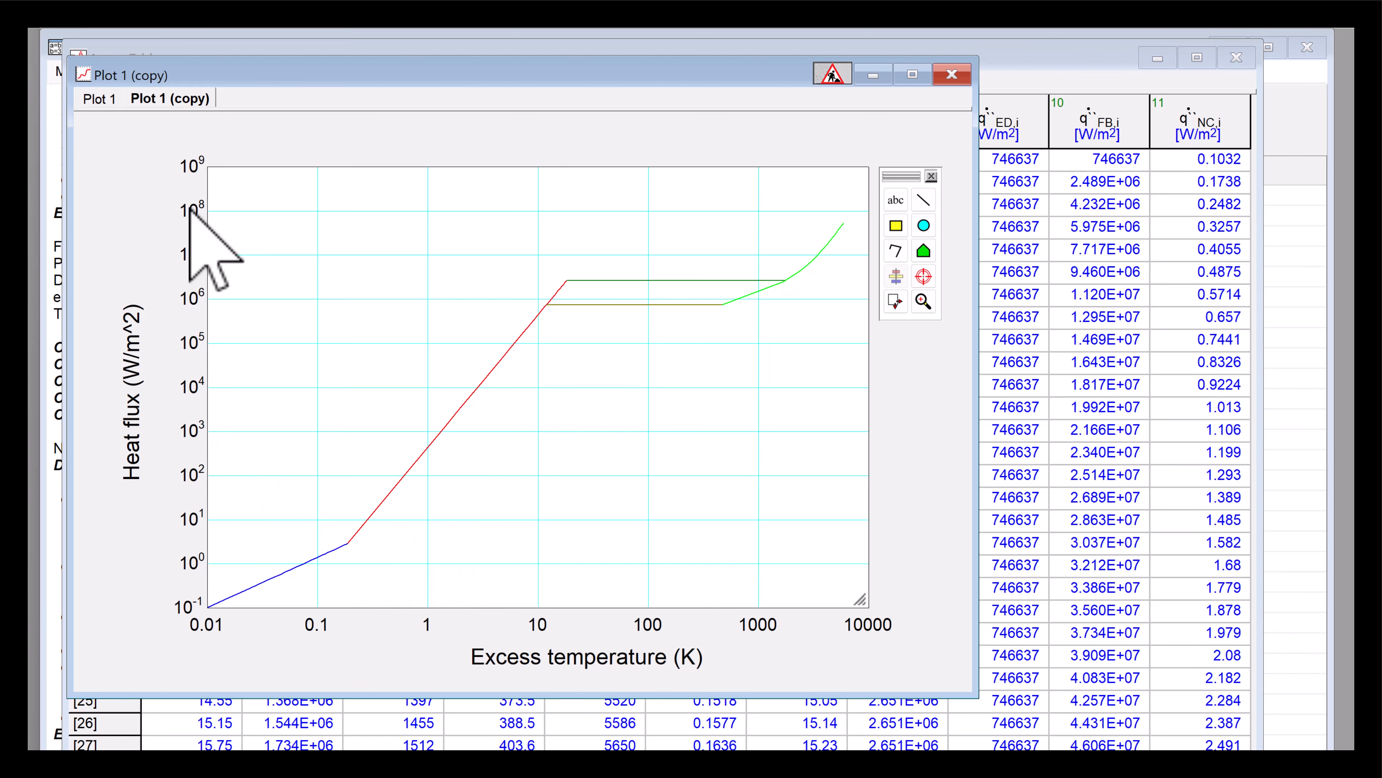
- Return to the Equations window, solve the equations, and dismiss the calculation summary
{"action": "left_click", "coordinate": [56, 479]}
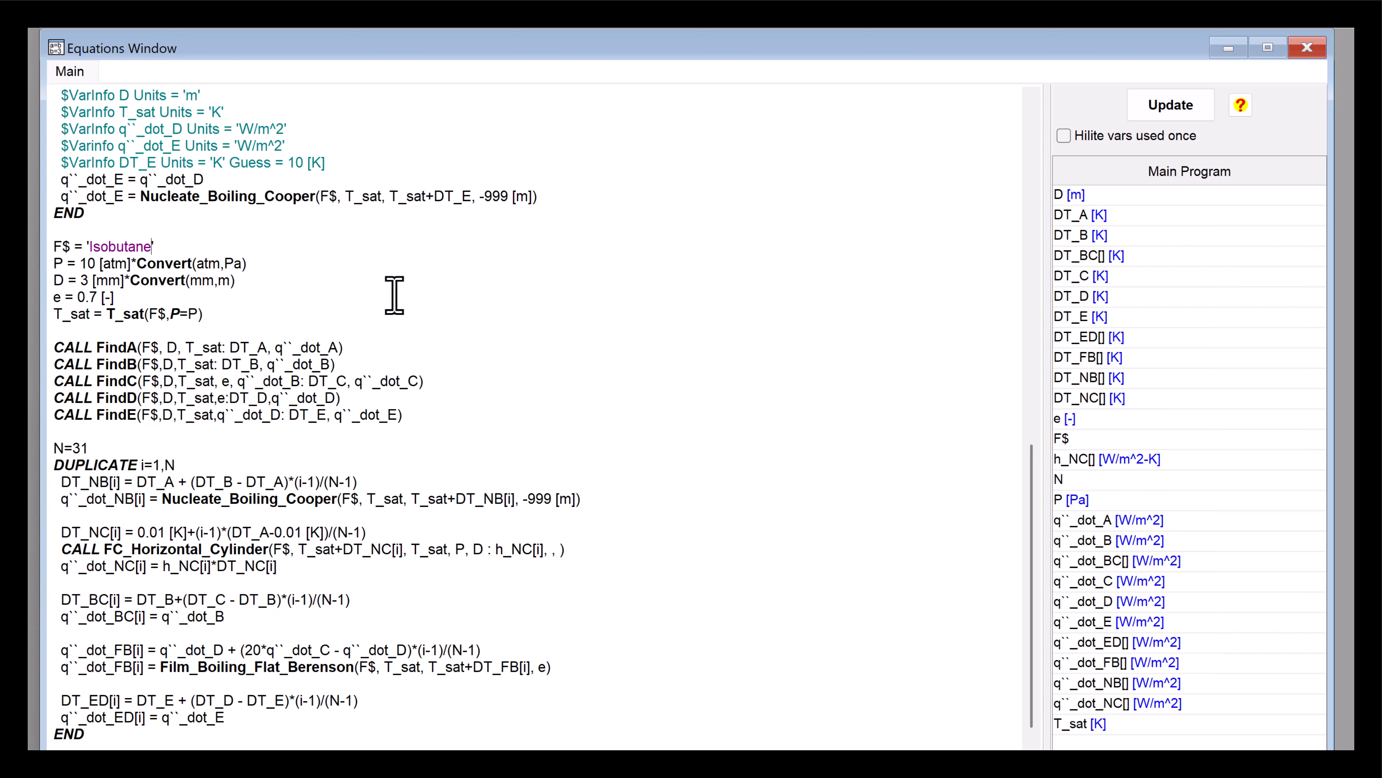
{"action": "key", "text": "F2"}
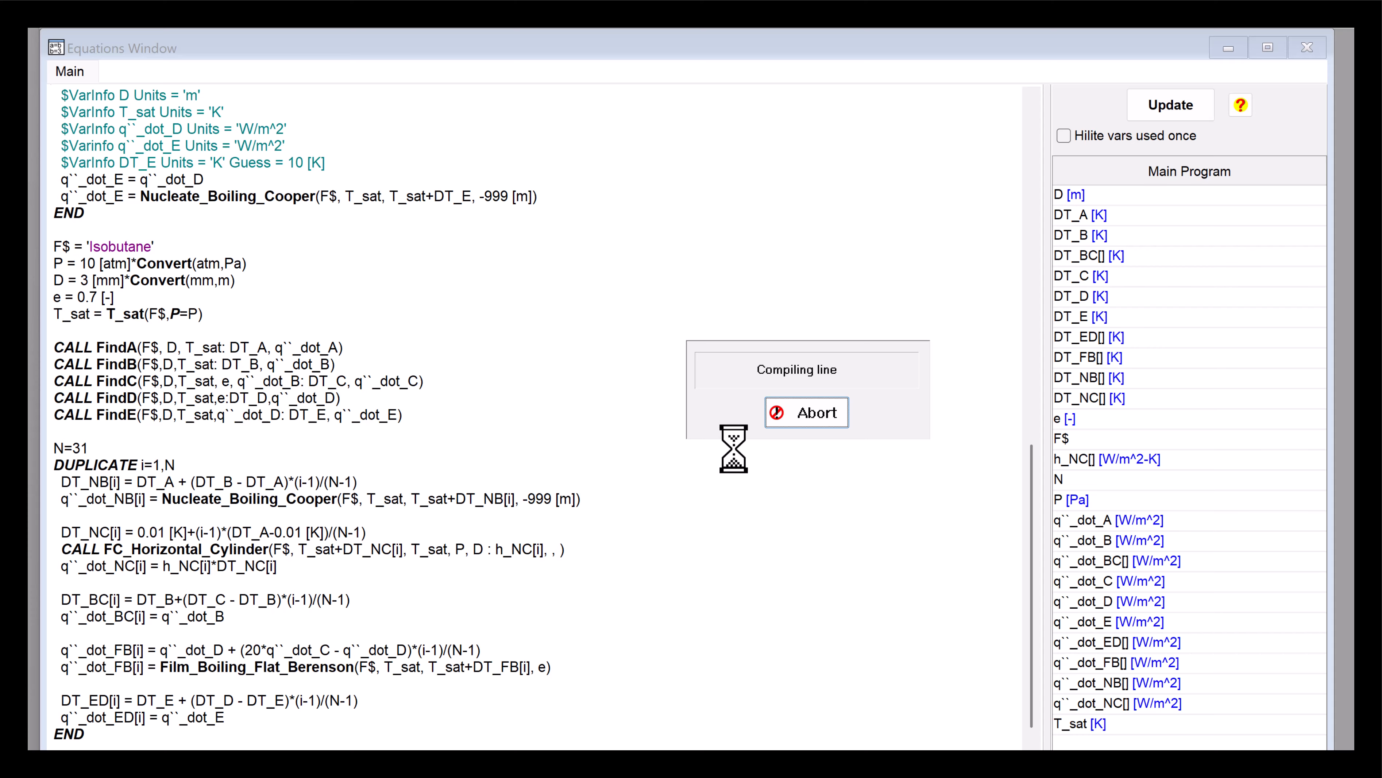
{"action": "left_click", "coordinate": [780, 457]}
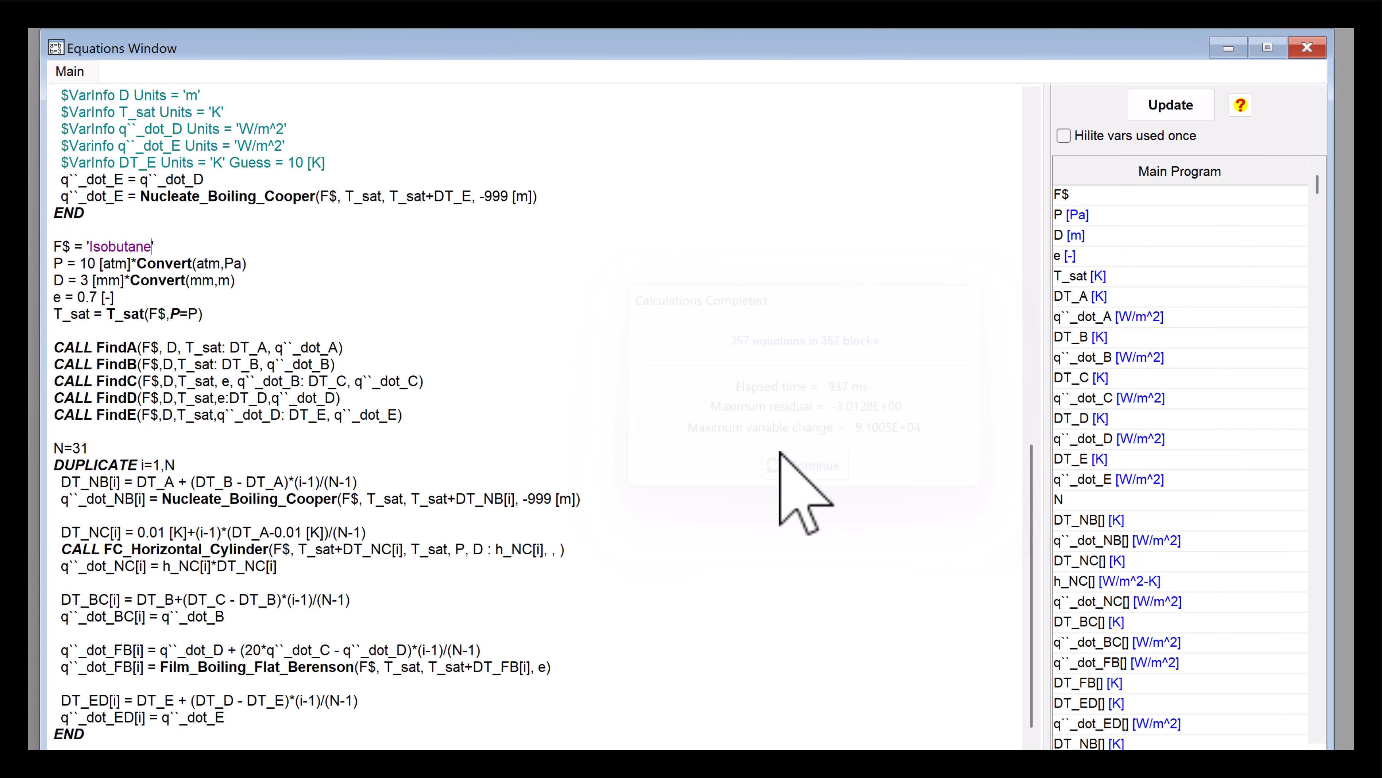